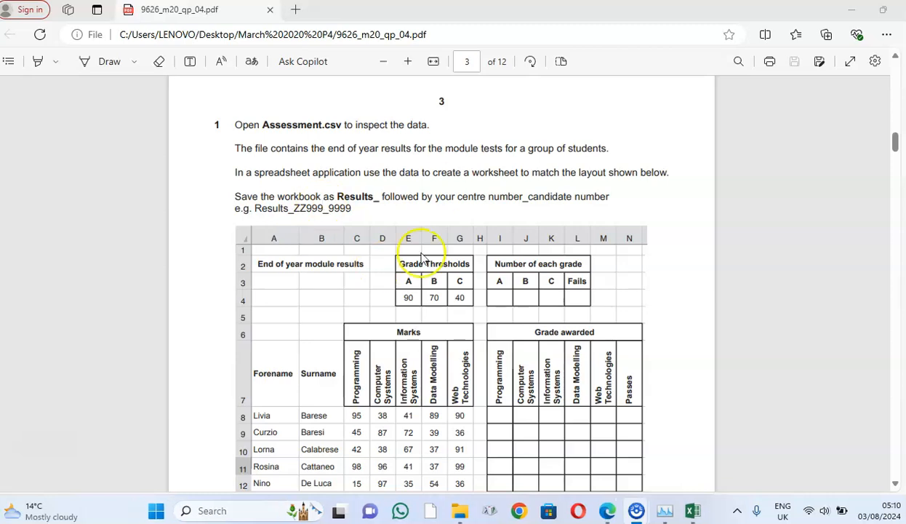
Step: Read question 1 in the exam paper PDF, covering the required worksheet layout, the workbook name and the grading rules
scroll(339, 218, up, 4)
scroll(348, 232, up, 4)
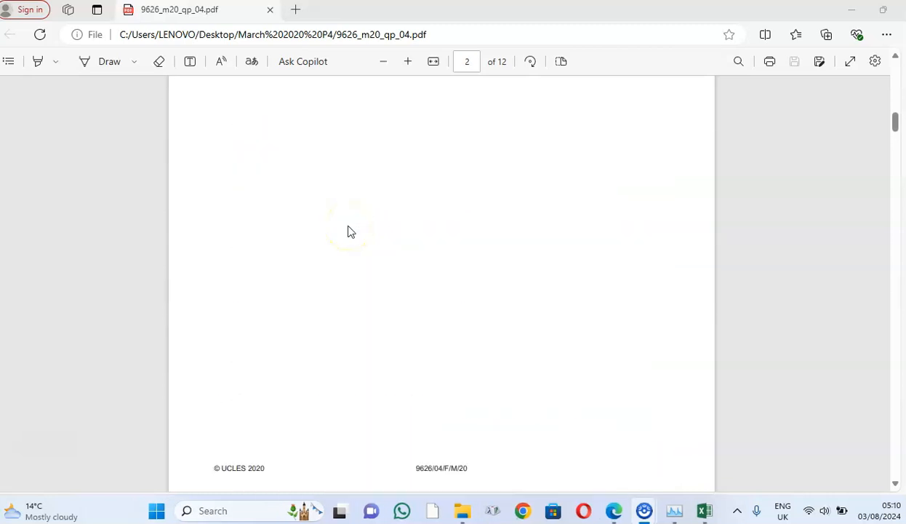
scroll(348, 232, down, 9)
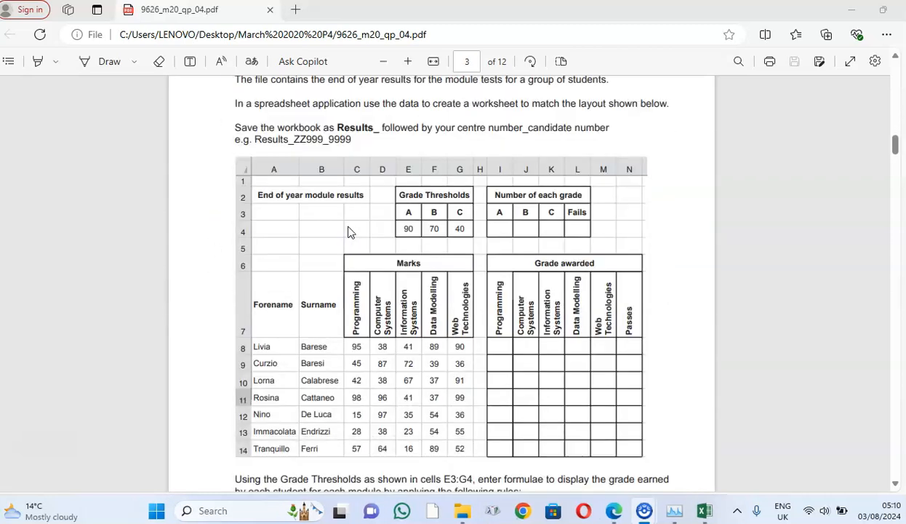
scroll(347, 231, up, 1)
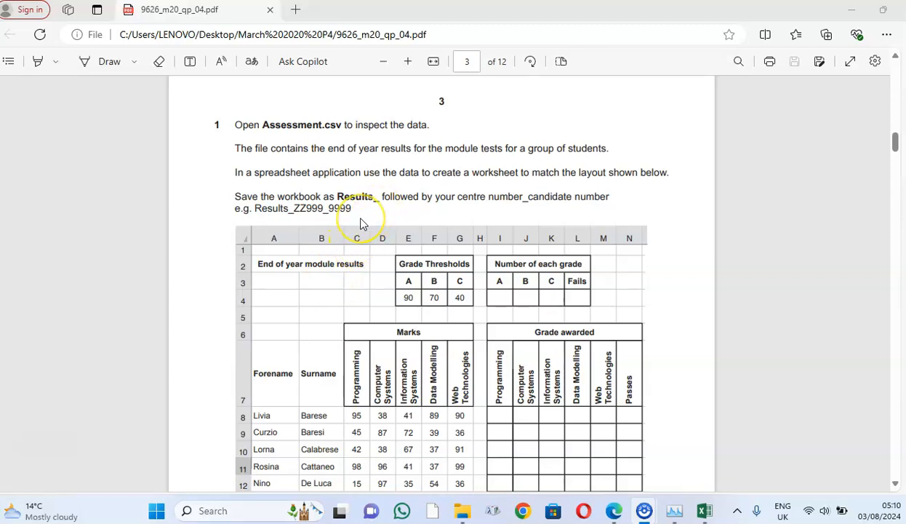
scroll(363, 223, down, 1)
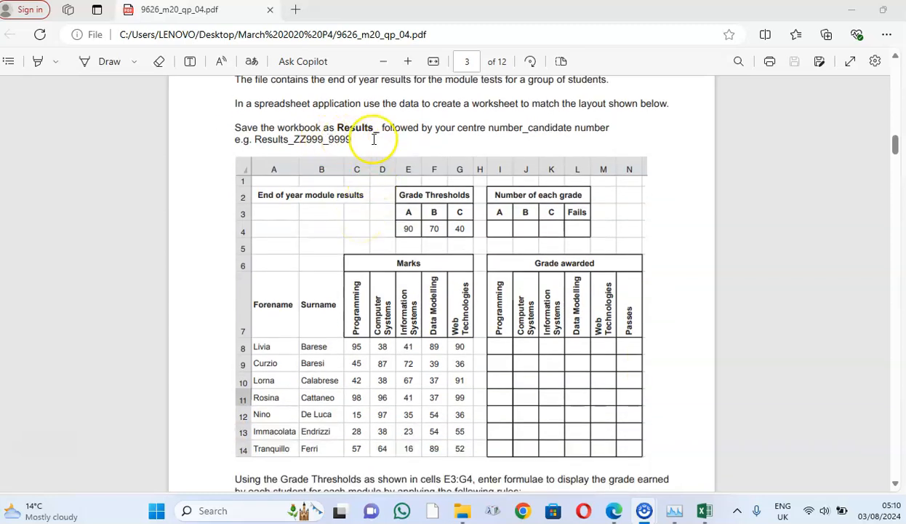
scroll(371, 202, down, 2)
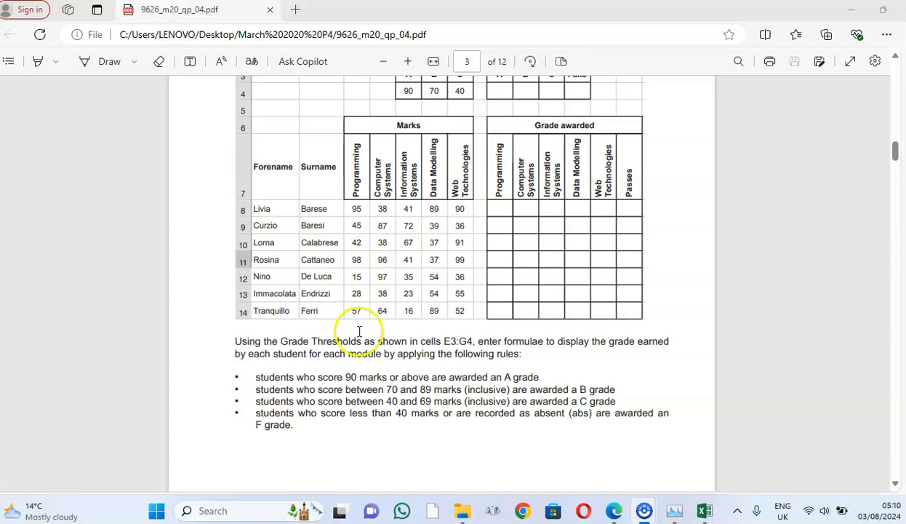
scroll(364, 313, up, 3)
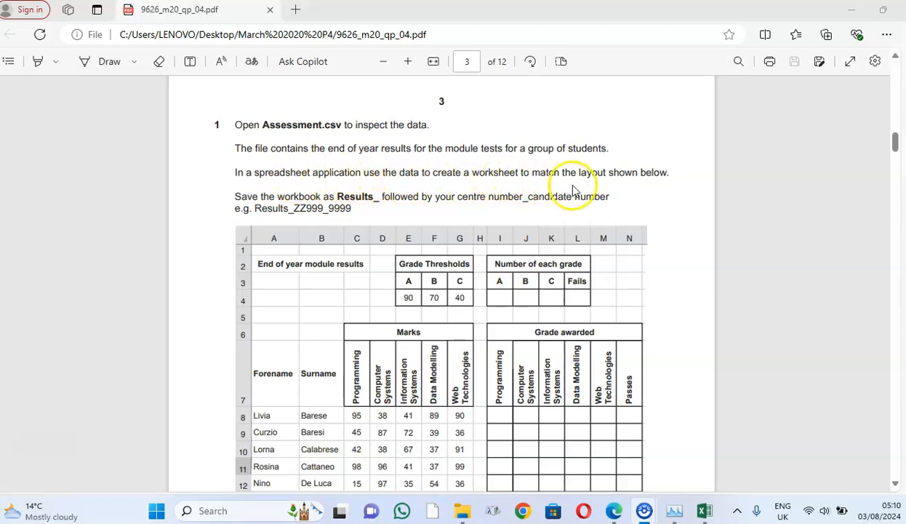
scroll(386, 272, down, 2)
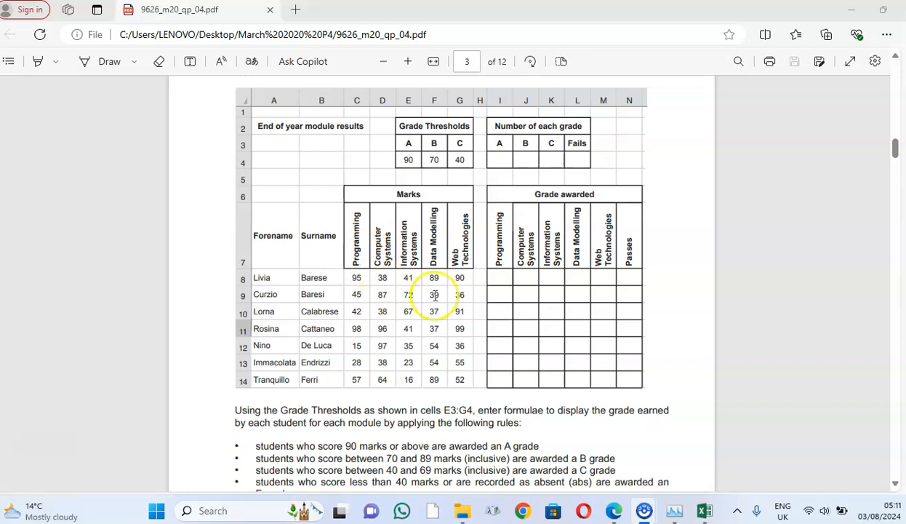
scroll(457, 297, down, 1)
scroll(455, 297, down, 2)
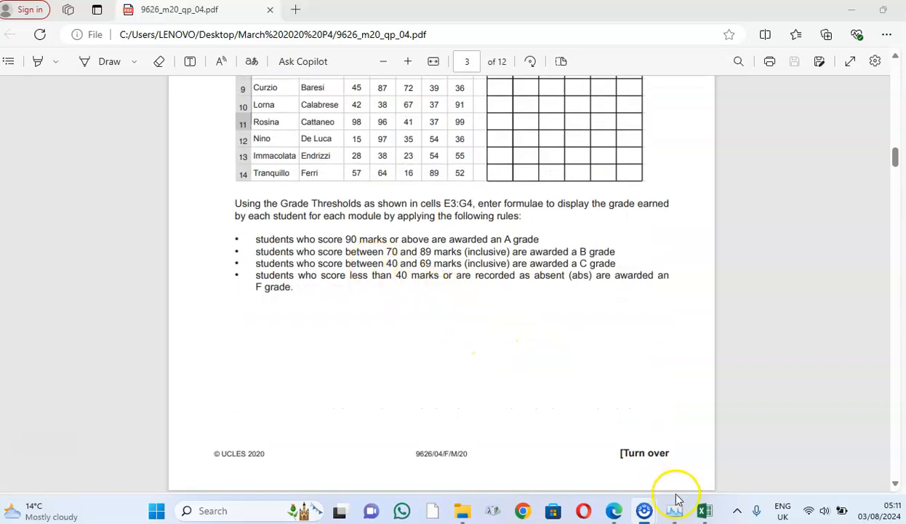
Step: Switch to the Results workbook in Excel and examine the Assessment sheet's marks, thresholds and empty grade tables
click(704, 509)
scroll(351, 318, down, 6)
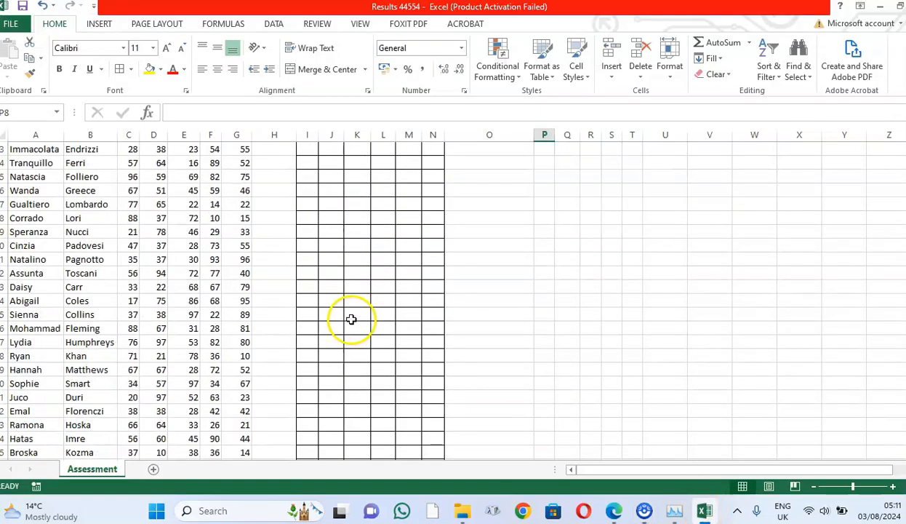
scroll(342, 291, up, 4)
scroll(170, 241, down, 1)
scroll(157, 241, up, 1)
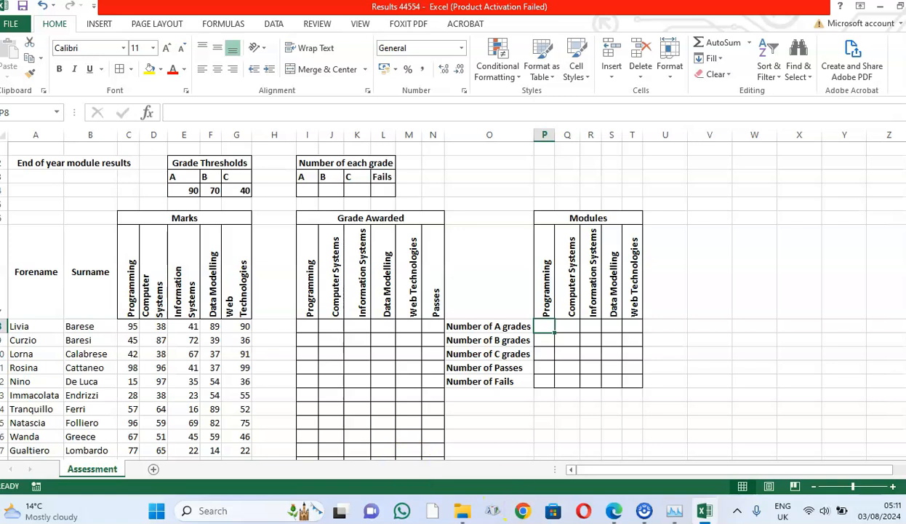
Step: Return to the exam paper in Edge and review the grade thresholds in E3:G4 and the rules for grades A, B, C and F
click(614, 511)
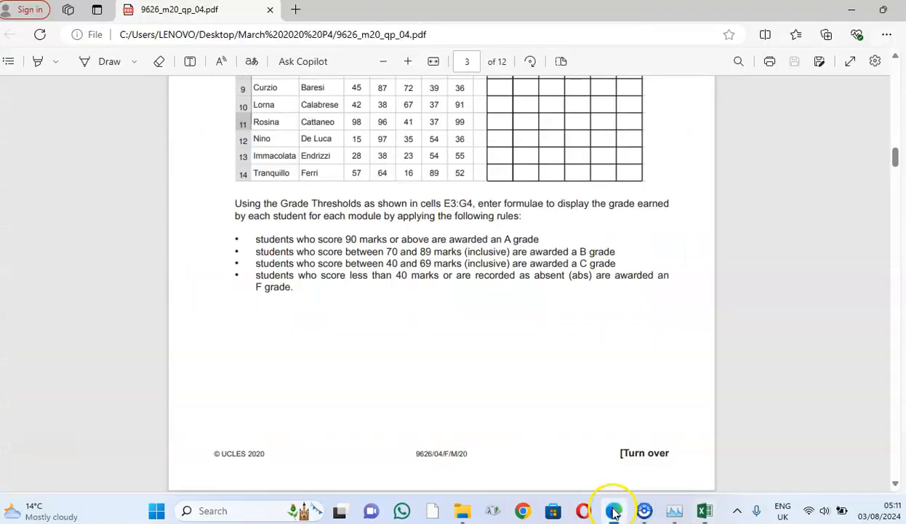
scroll(303, 234, up, 2)
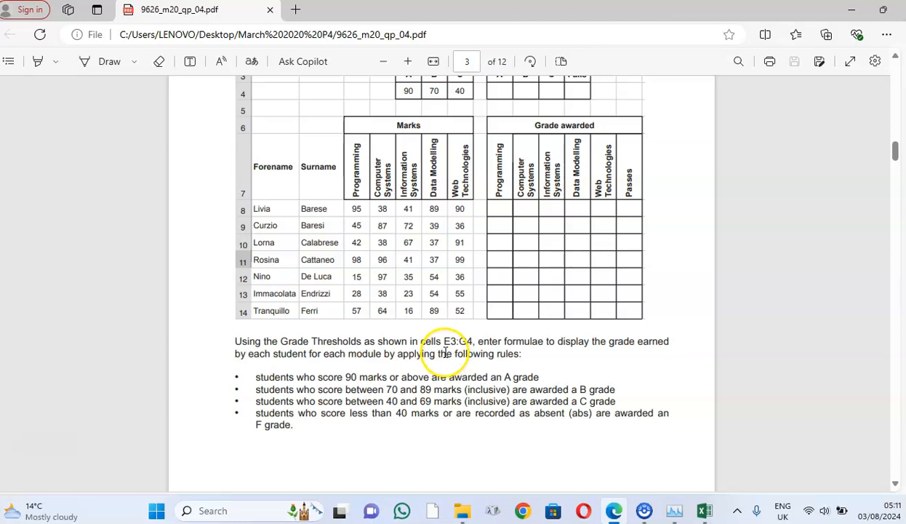
scroll(455, 345, up, 3)
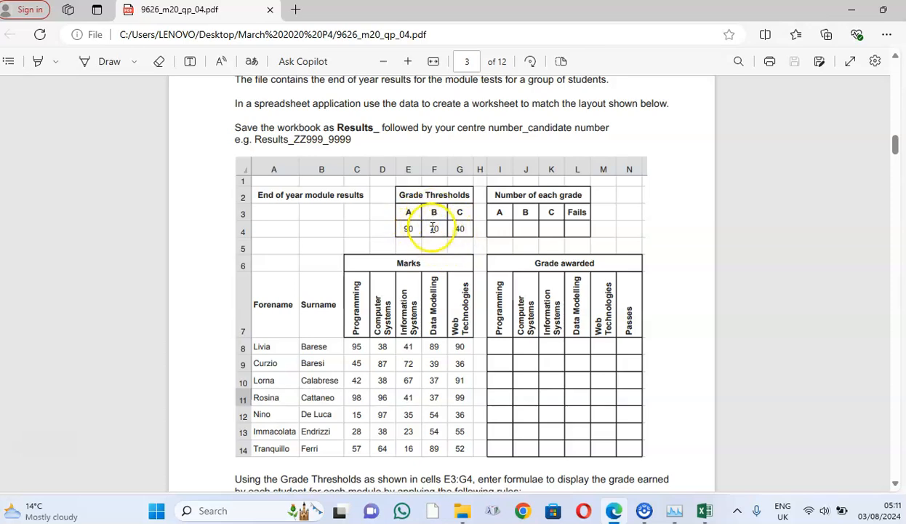
scroll(429, 378, down, 3)
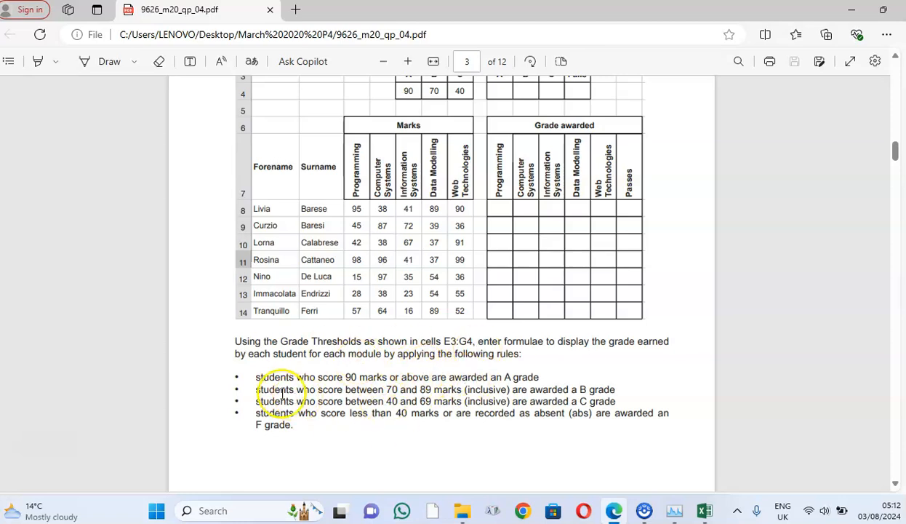
scroll(264, 384, down, 2)
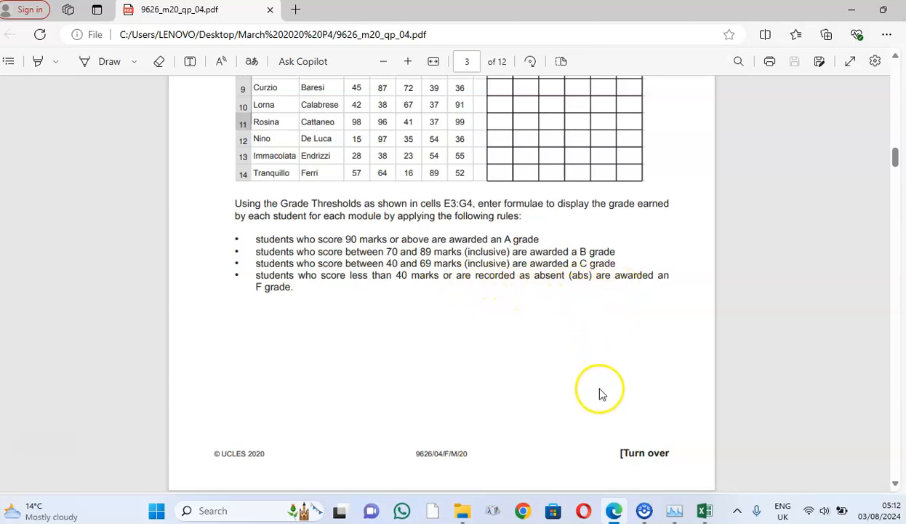
Step: Switch to Excel and start an IF formula in cell I8 that refers to the Programming mark in C8, checking the A-grade rule in the paper
click(705, 511)
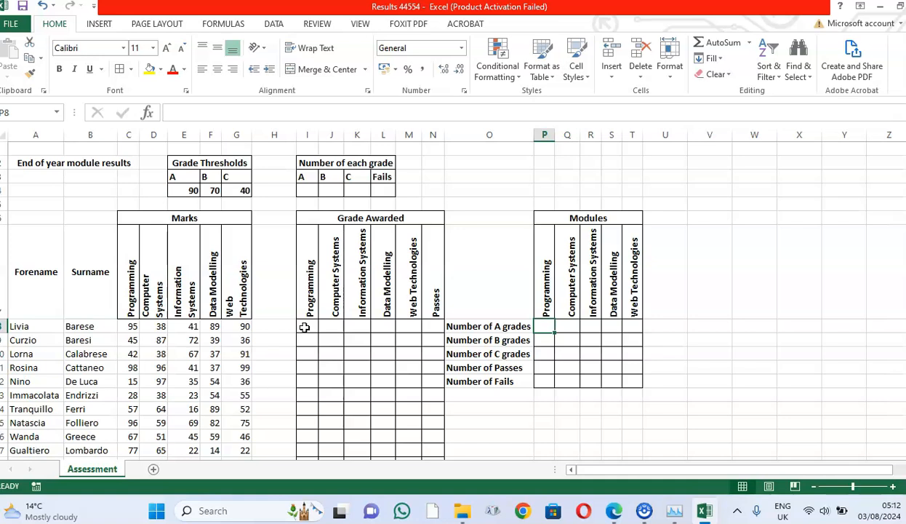
click(306, 325)
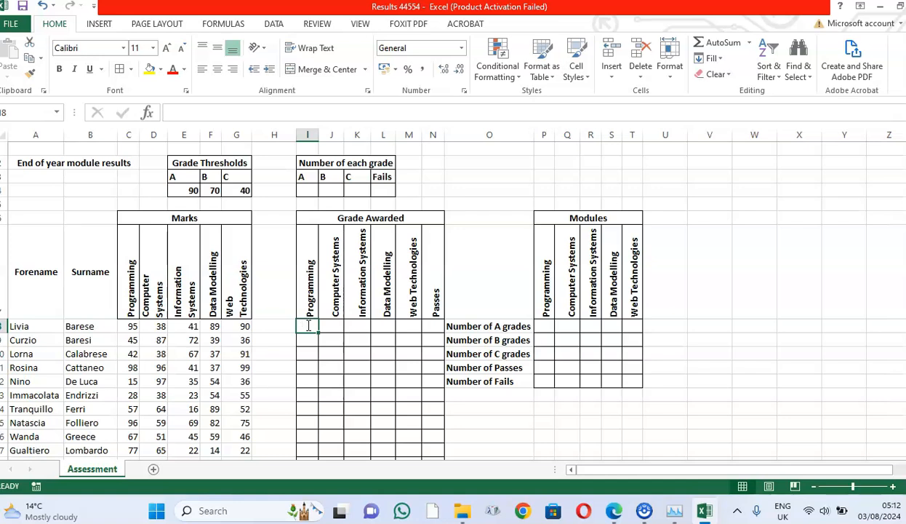
text(=if)
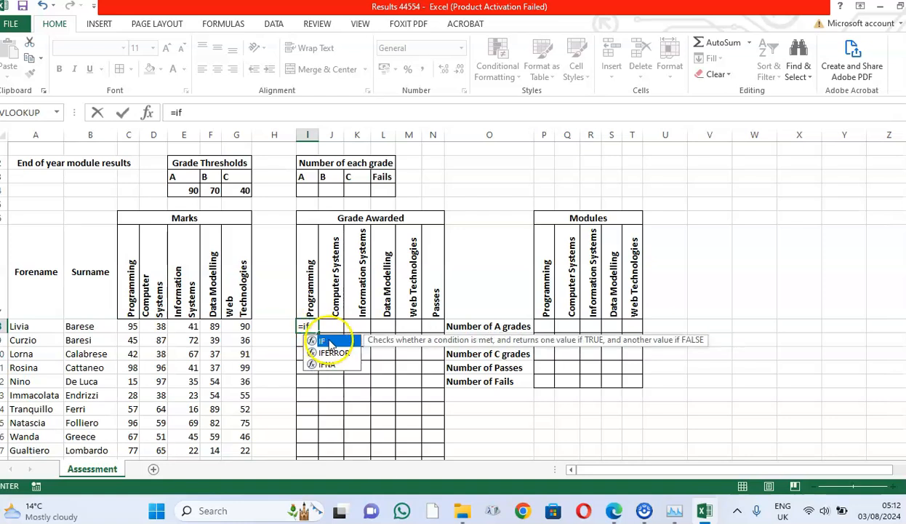
double_click(322, 340)
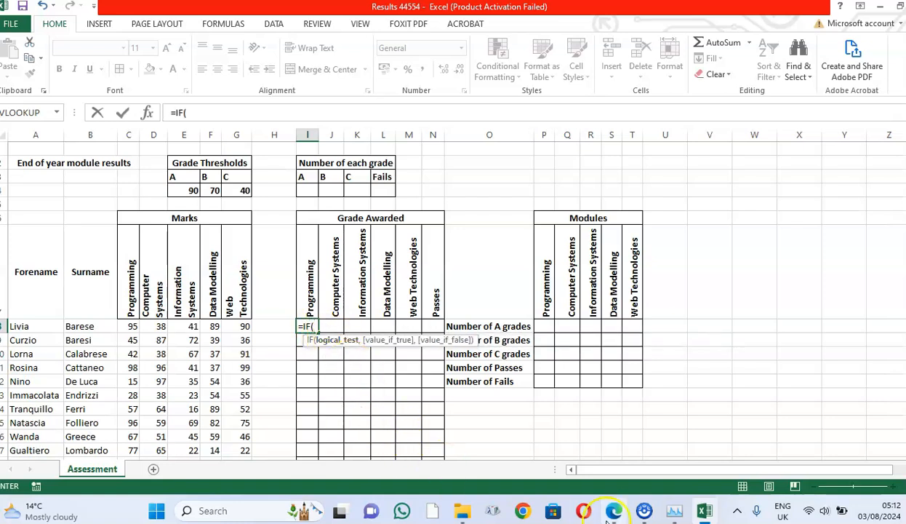
mouse_move(671, 513)
mouse_move(706, 512)
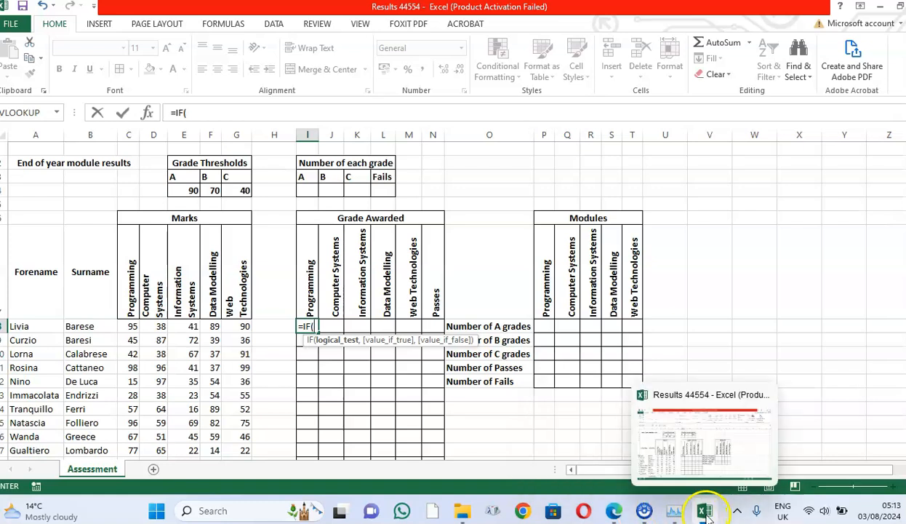
click(616, 512)
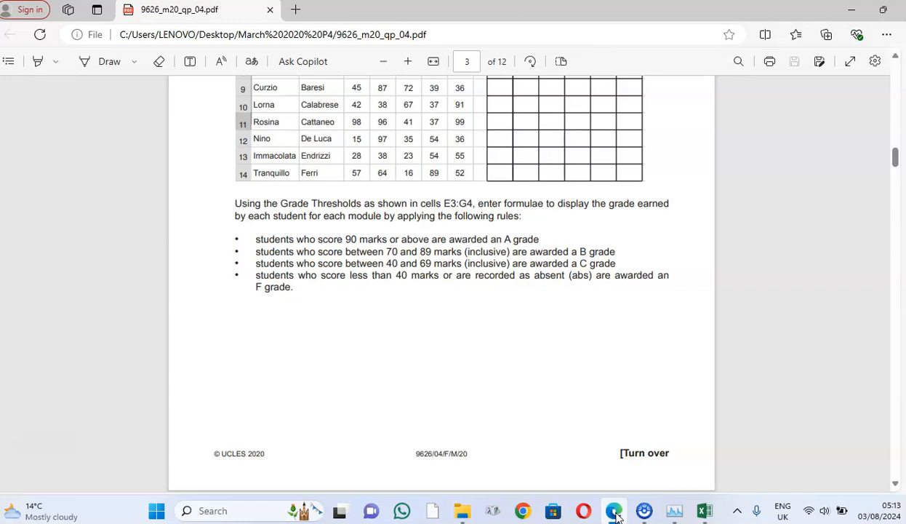
click(703, 510)
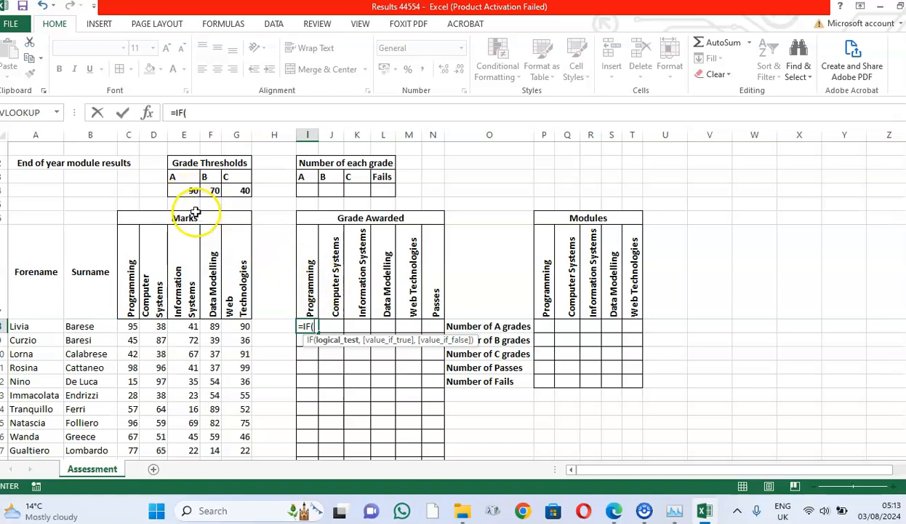
click(131, 327)
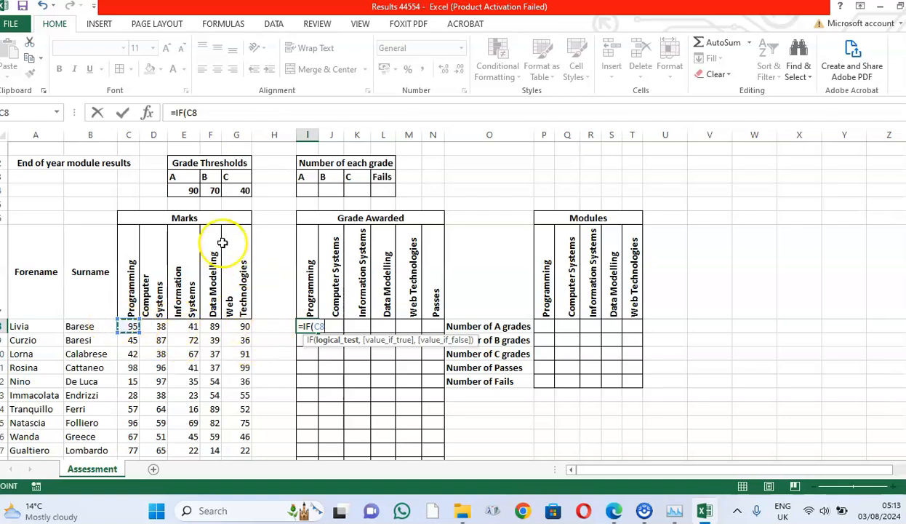
Step: Set the IF formula's logical test to C8>=$E$4 and its value if true to the absolute reference $E$3
click(202, 112)
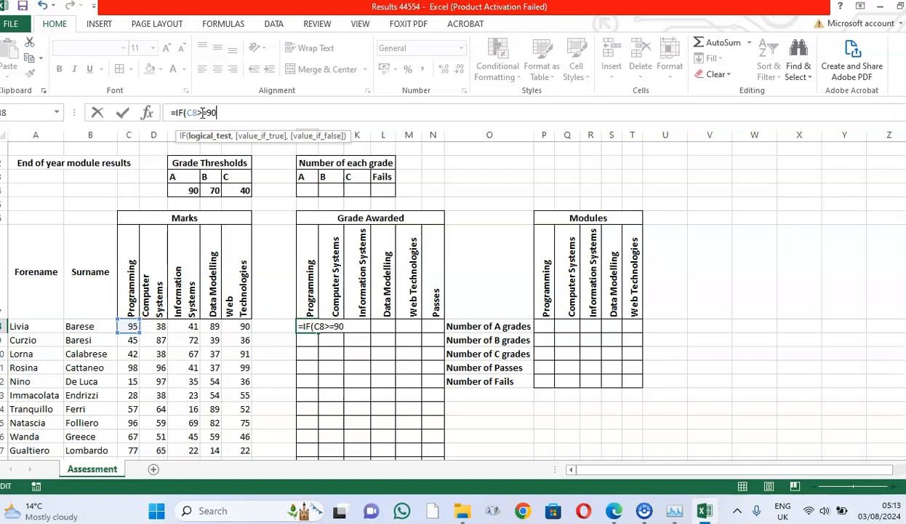
text(,)
click(188, 190)
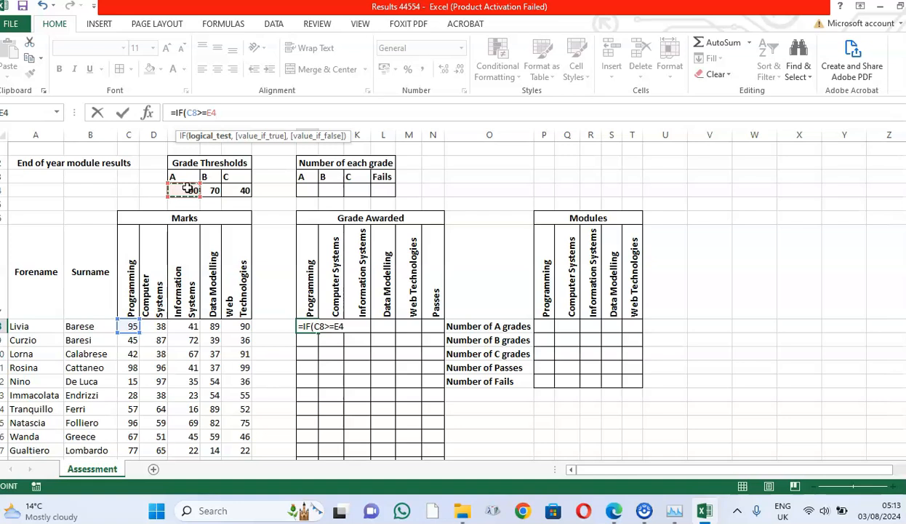
key(F4)
text(,)
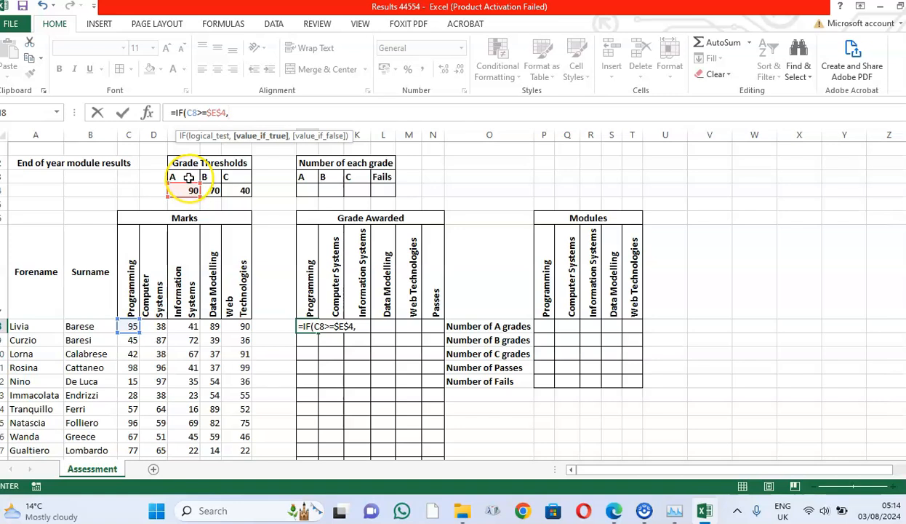
click(188, 178)
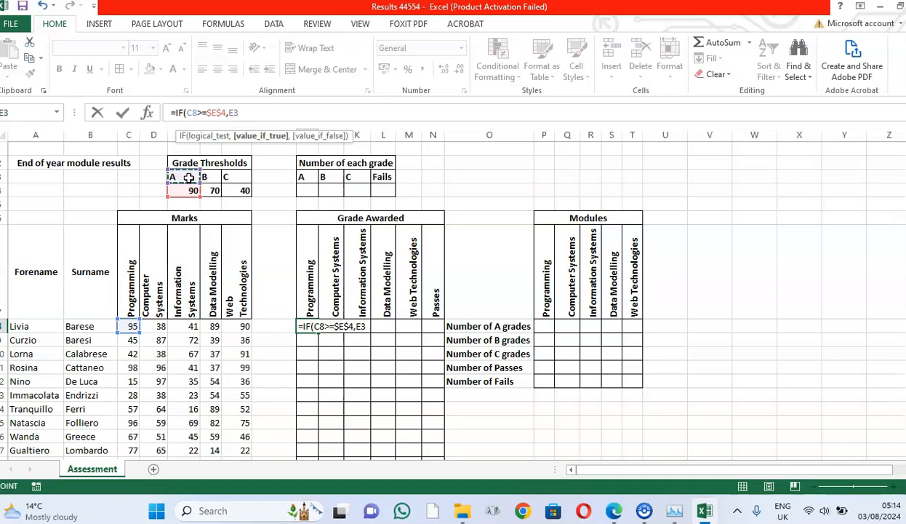
key(F4)
text(,)
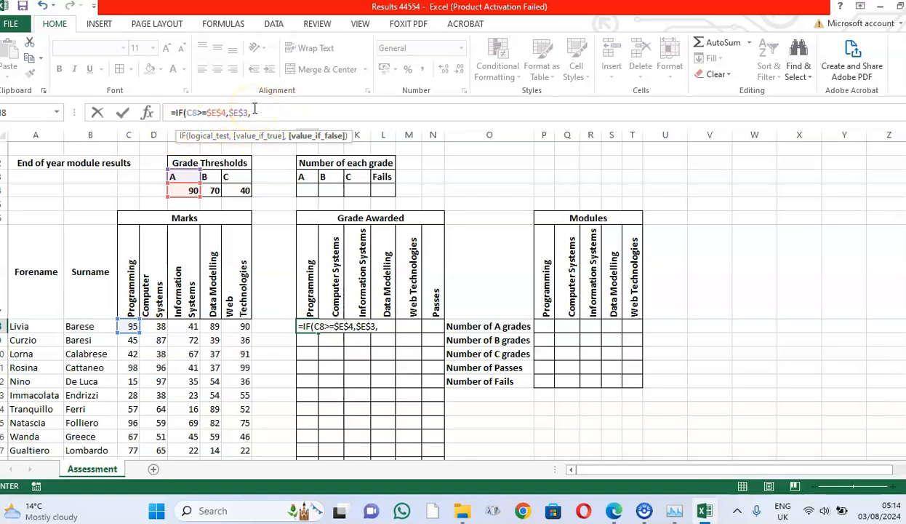
Step: Check the B-grade rule in the exam paper in Edge, return to Excel and add the condition C8>=$F$4 to the formula
click(613, 509)
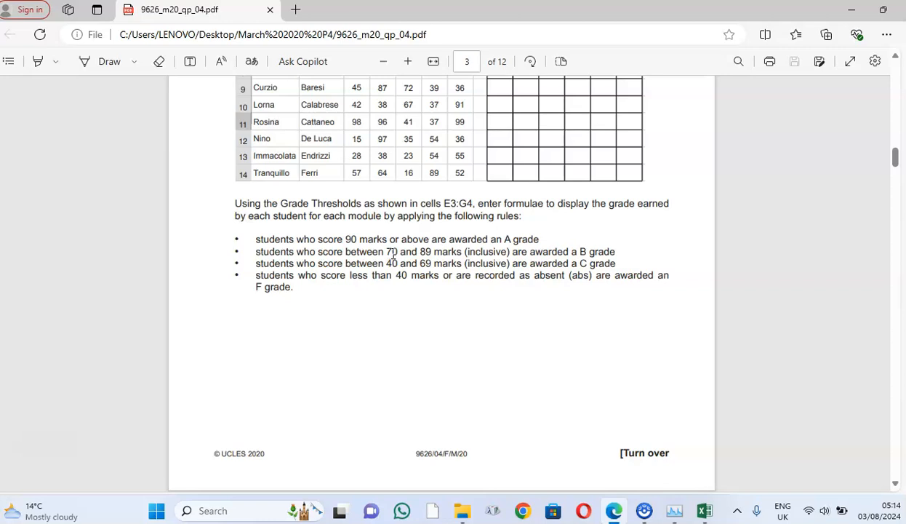
click(702, 511)
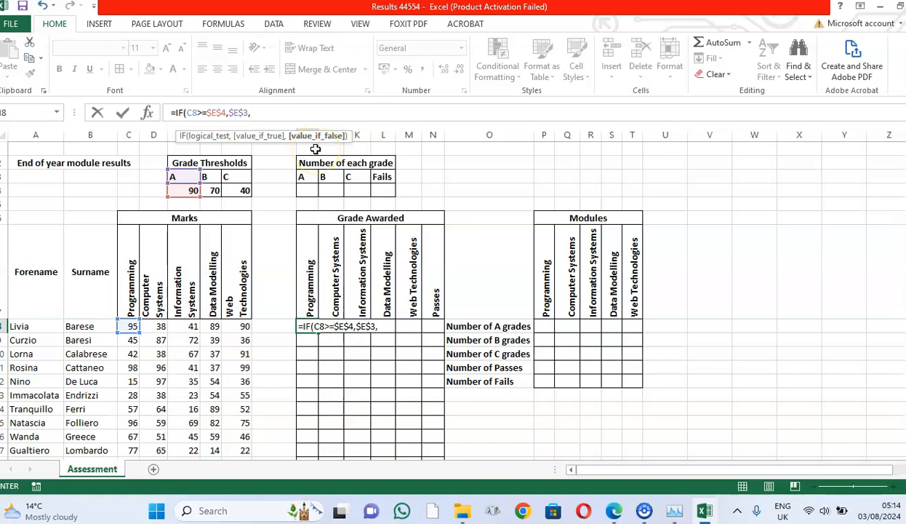
click(129, 325)
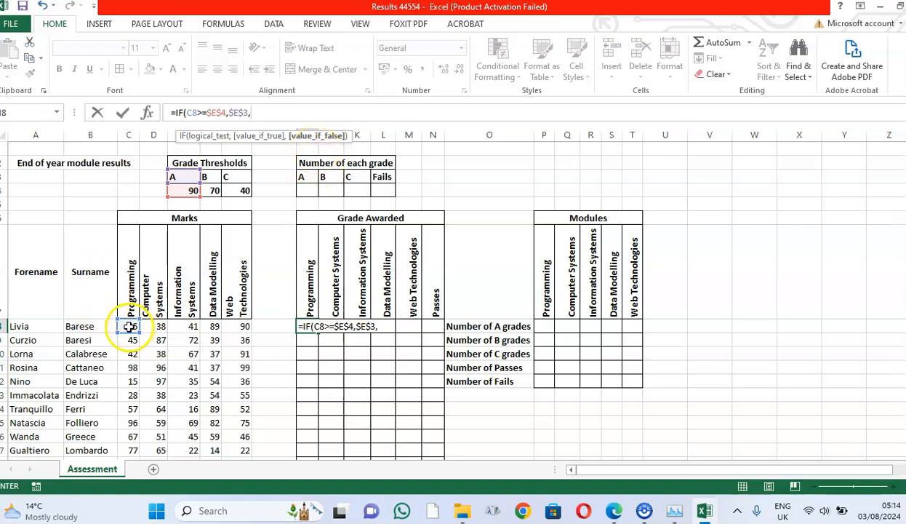
text(>=)
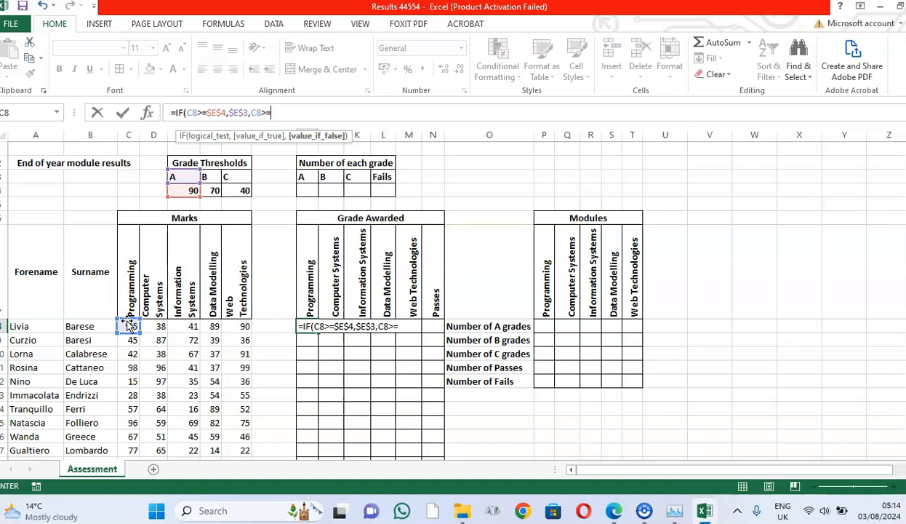
text(70,)
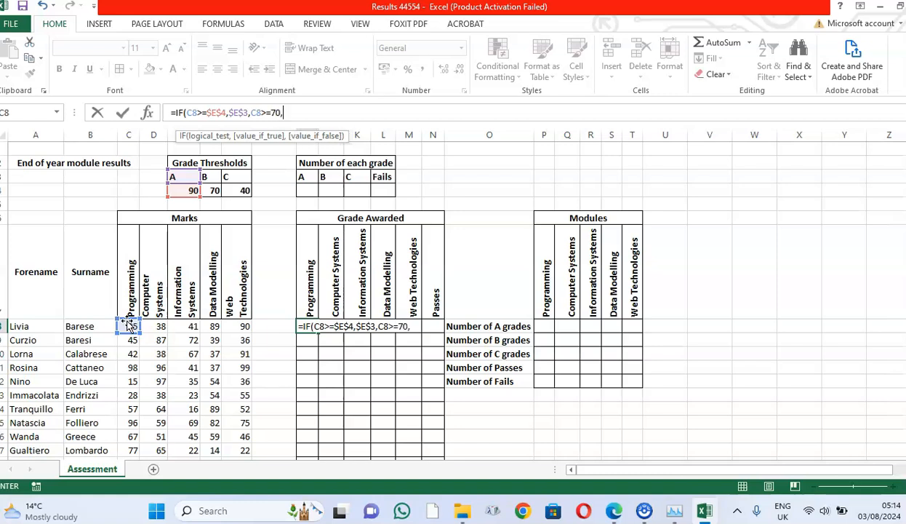
key(BackSpace)
key(BackSpace)
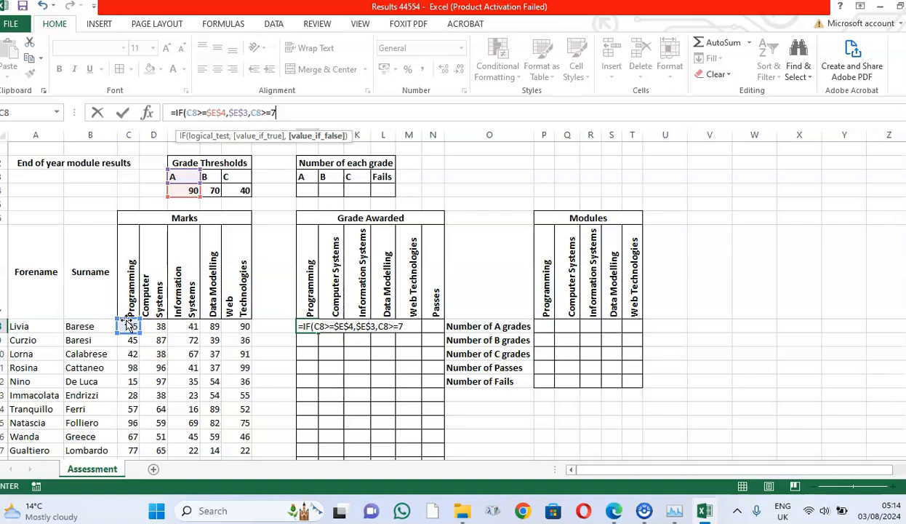
click(211, 190)
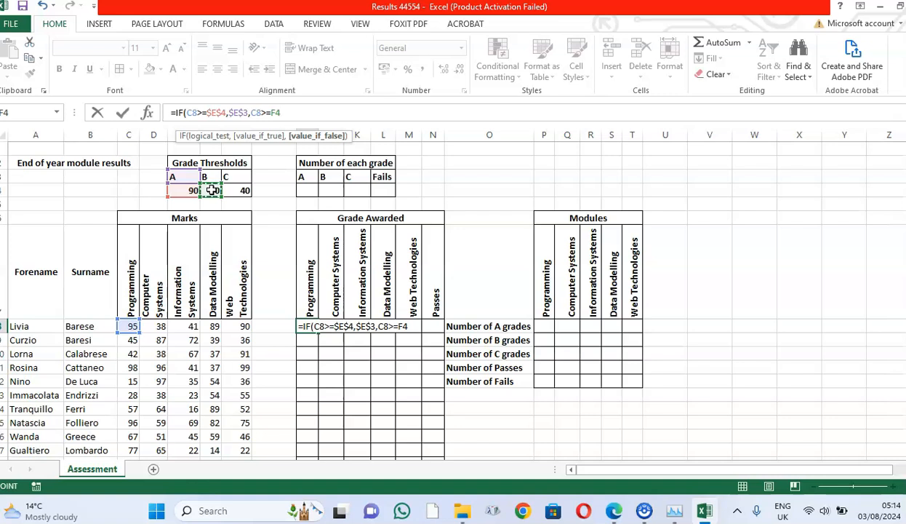
key(F4)
text(,)
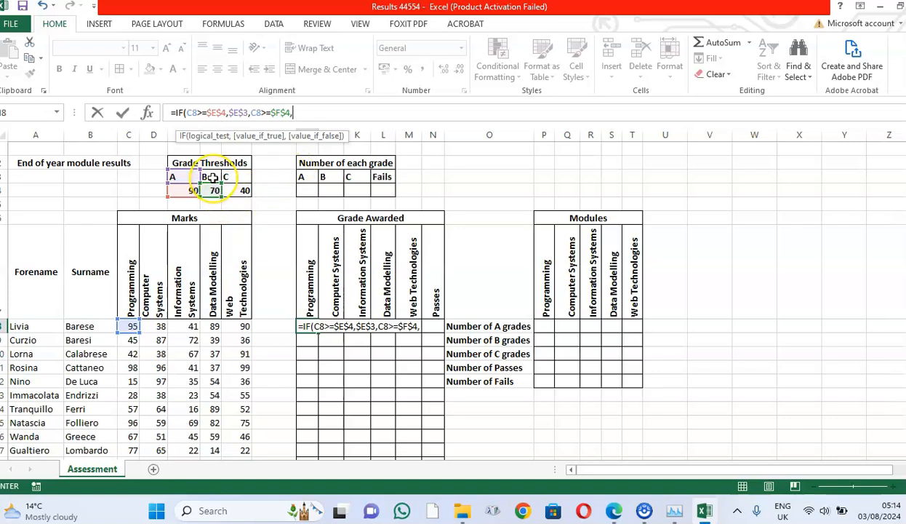
Step: Add the absolute reference $F$3 as the value returned when the B-grade condition is true
click(210, 178)
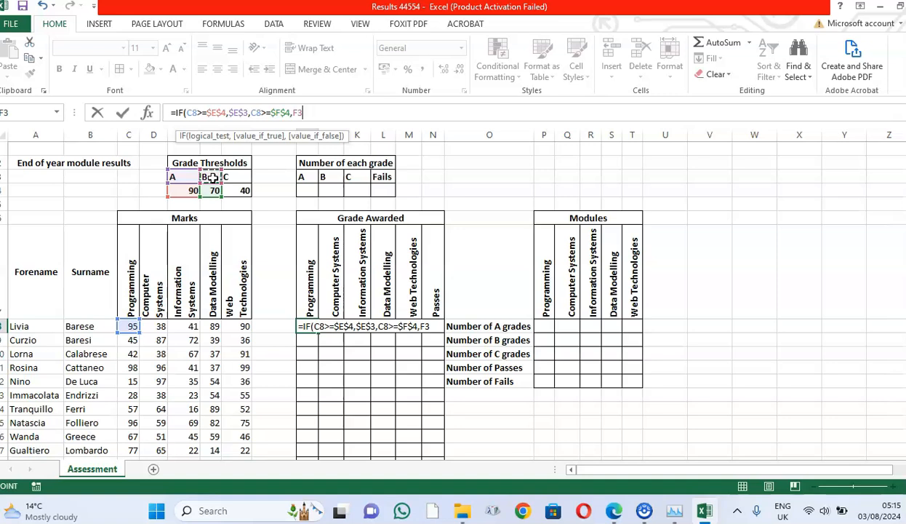
key(F4)
text(,)
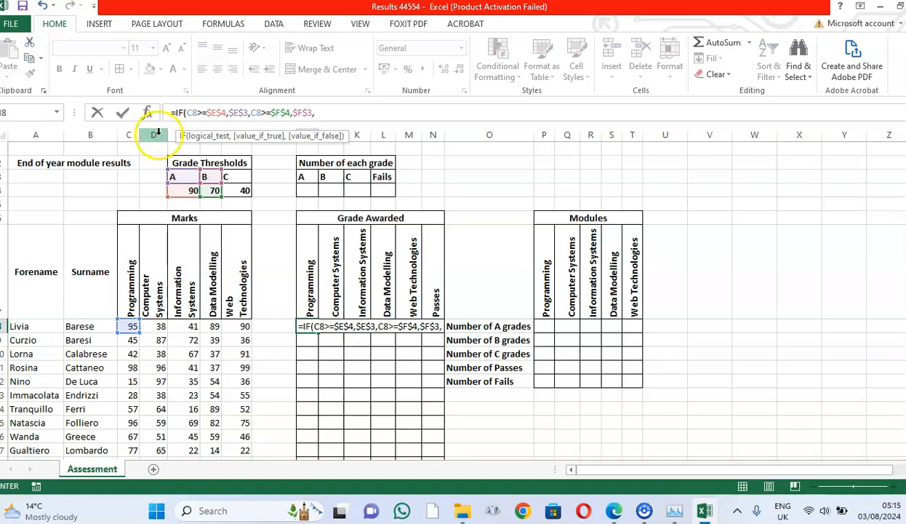
Step: Check the C-grade rule in the exam paper in Edge, return to Excel and start a nested IF that refers to C8
click(614, 511)
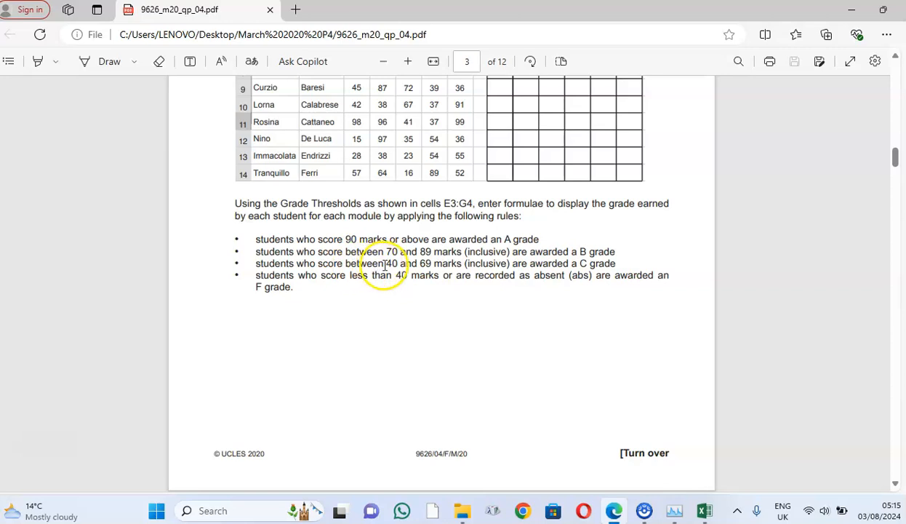
click(702, 510)
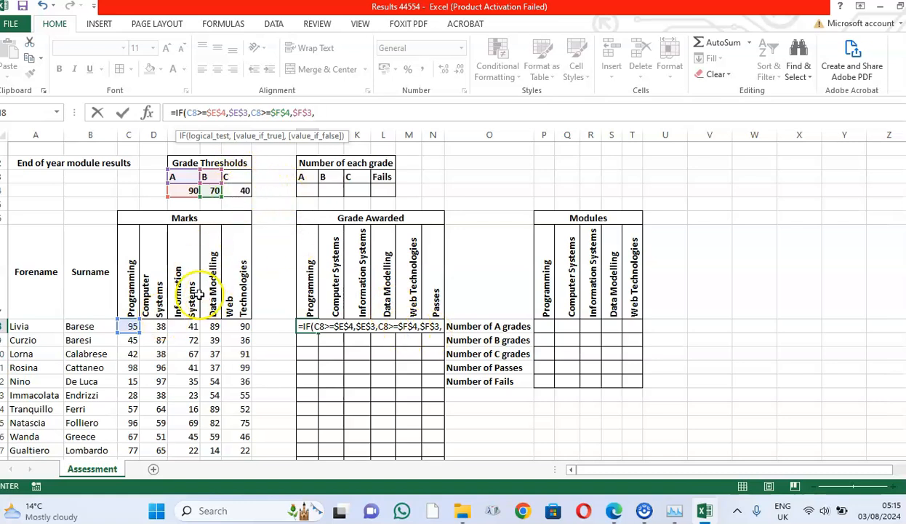
click(128, 325)
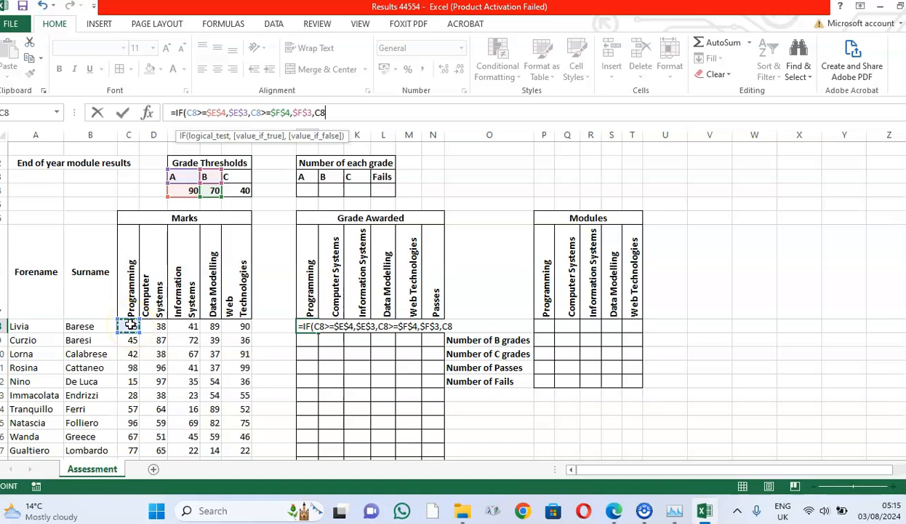
key(BackSpace)
key(BackSpace)
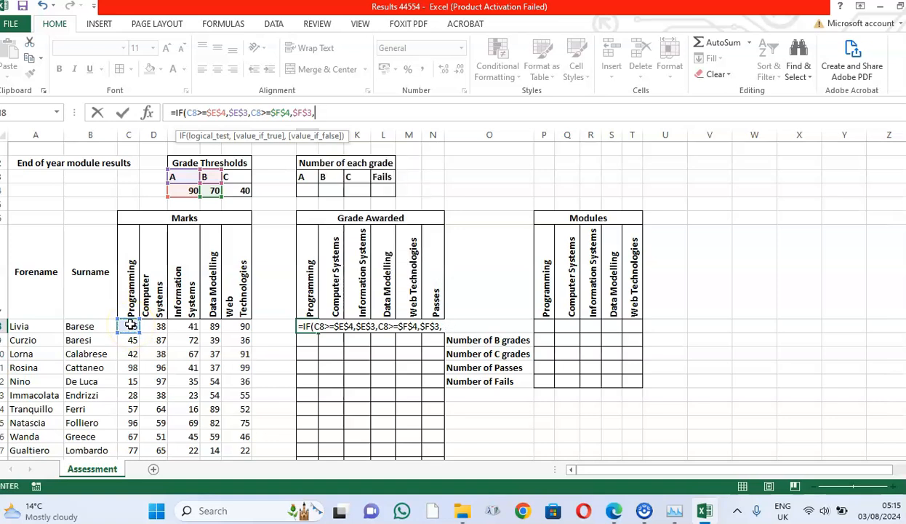
text(if)
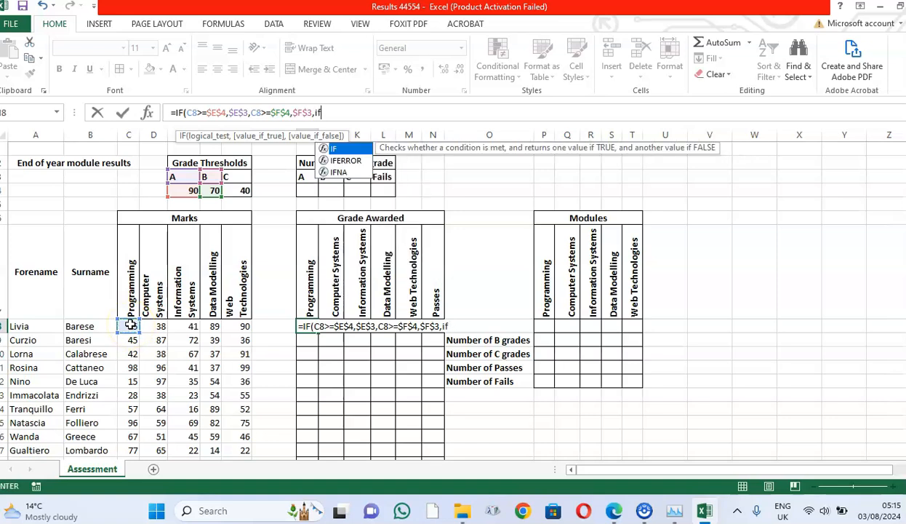
double_click(343, 144)
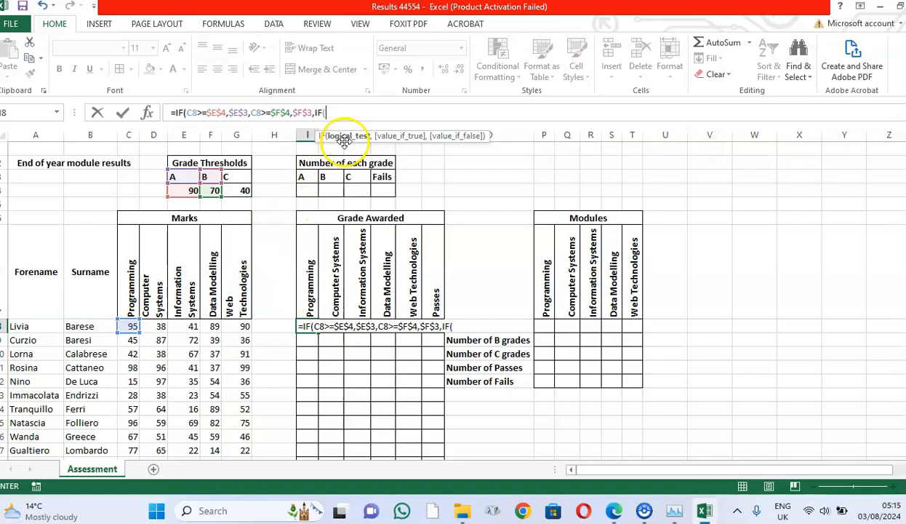
click(131, 328)
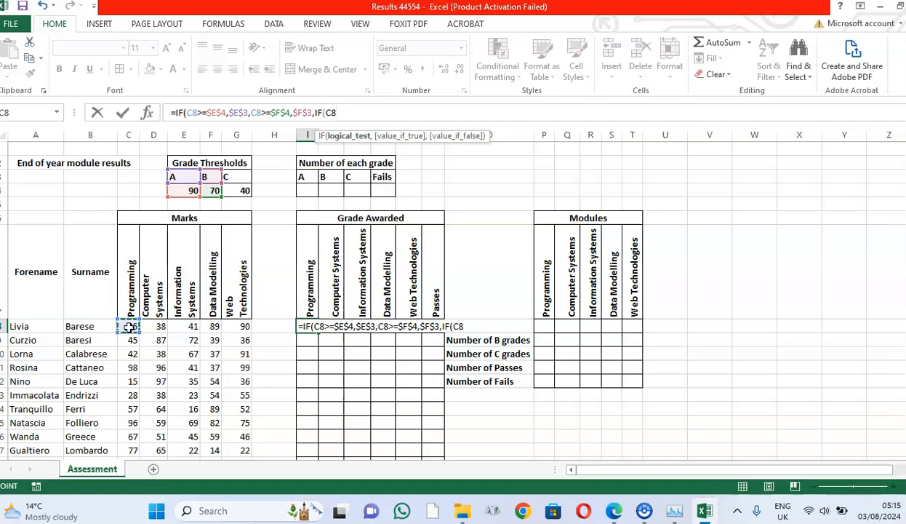
Step: Set the nested IF's logical test to C8>=$G$4 and its value if true to the absolute reference $G$3
text(>=40,)
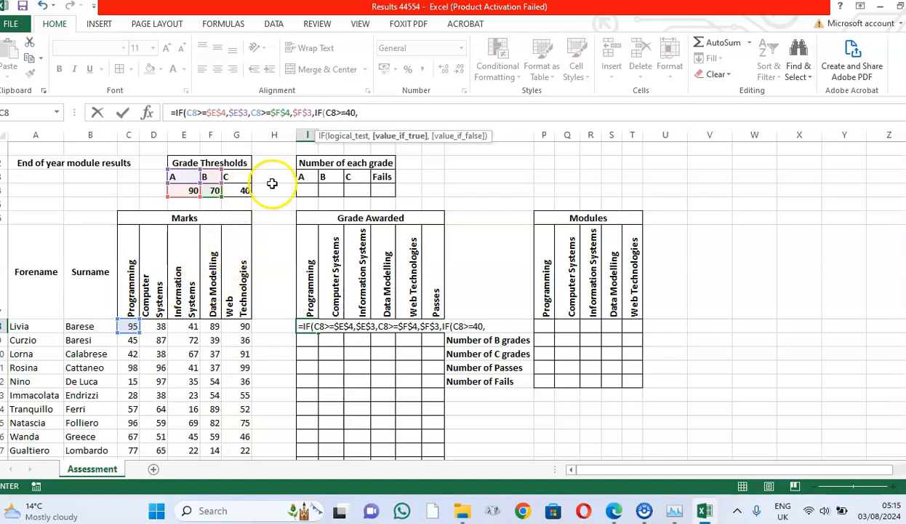
key(BackSpace)
key(BackSpace)
key(BackSpace)
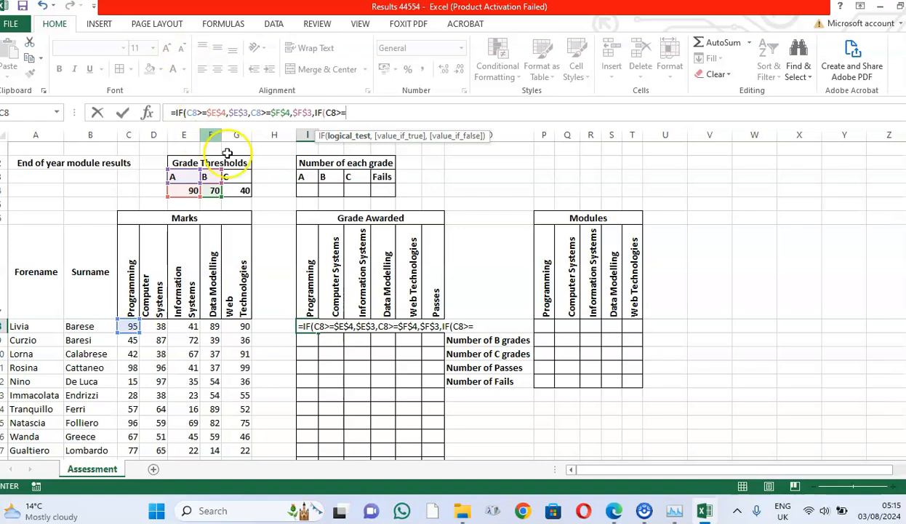
click(242, 190)
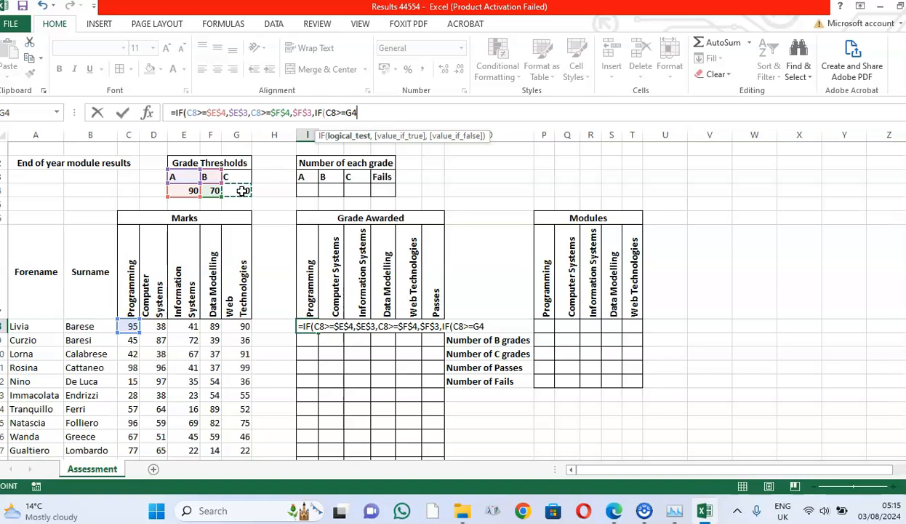
key(F4)
text(,)
click(239, 177)
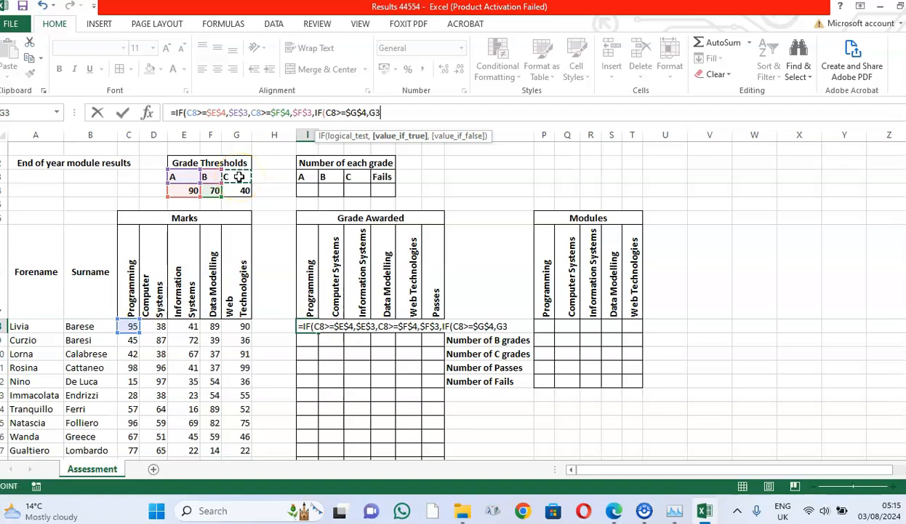
key(F4)
text(,)
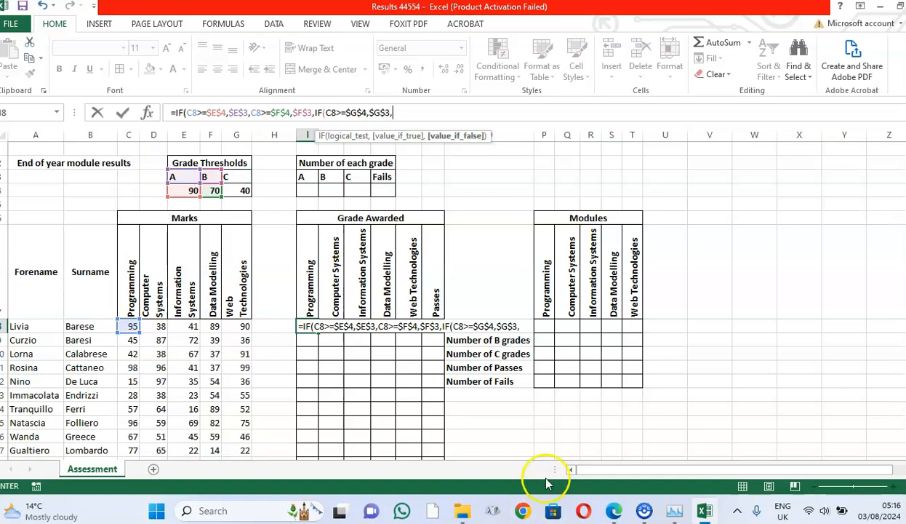
Step: Check the F-grade rule in the exam paper in Edge, return to Excel and enter "F" as the nested IF's value if false
click(614, 511)
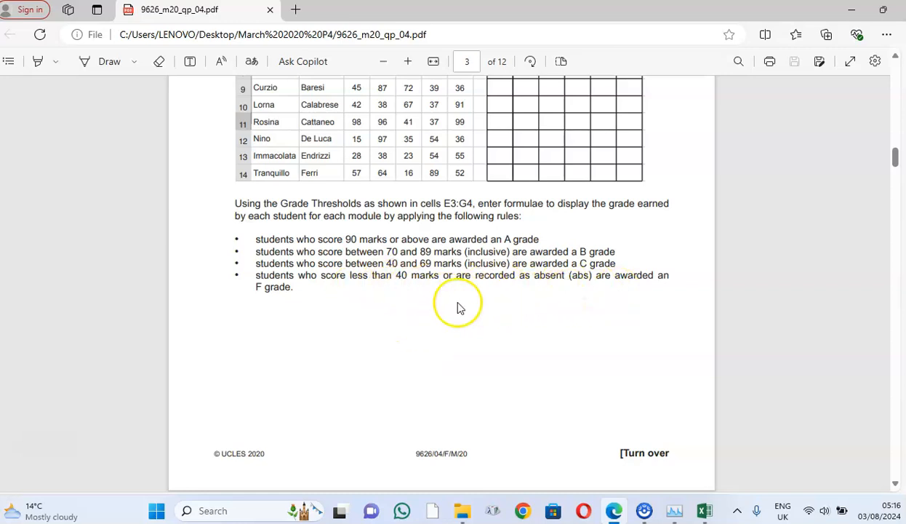
click(703, 513)
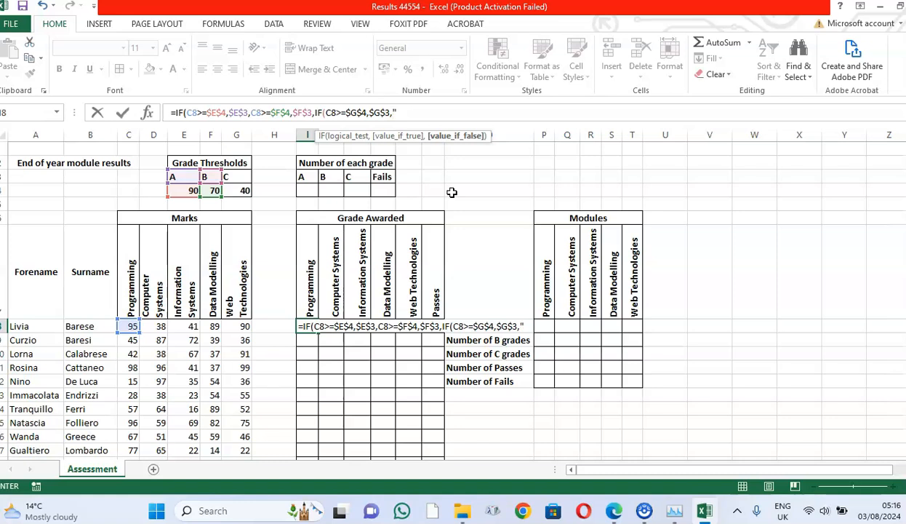
text(@)
key(BackSpace)
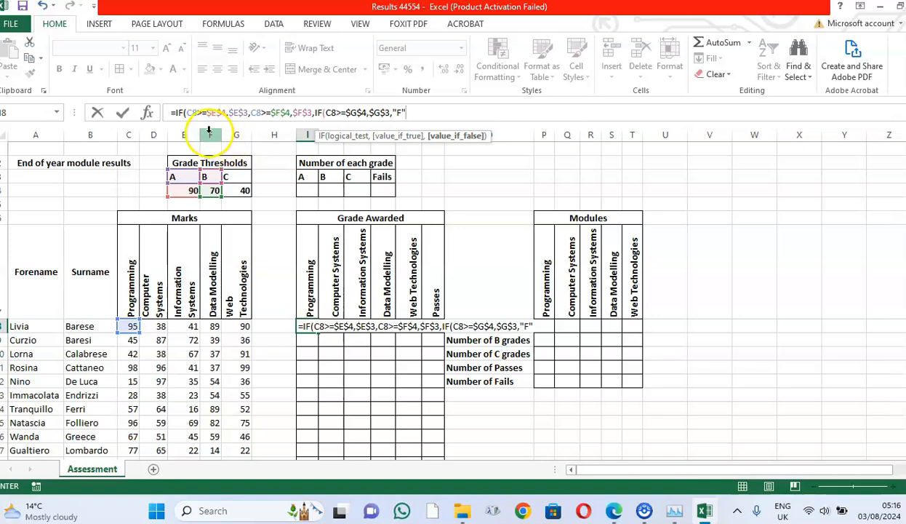
Step: Insert the missing IF( before C8>=$F$4, close the formula with three brackets and enter it in I8
click(251, 114)
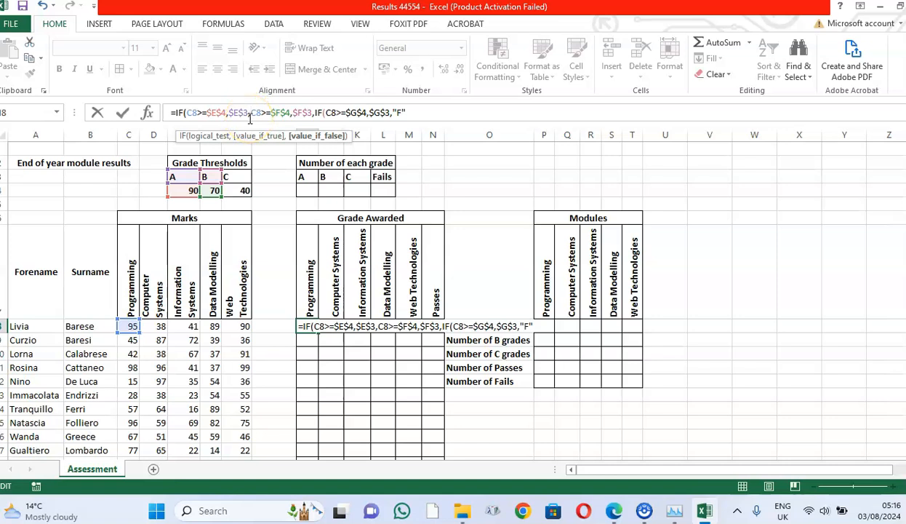
text(if)
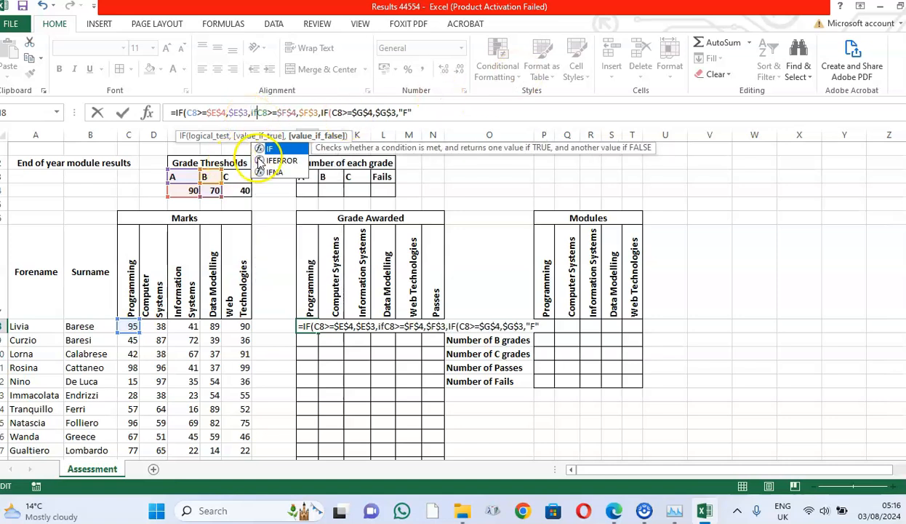
double_click(269, 149)
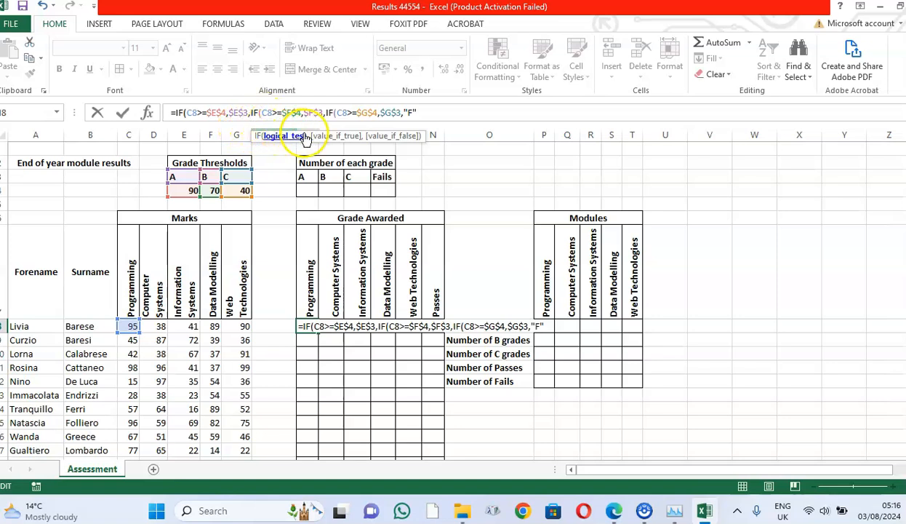
click(422, 113)
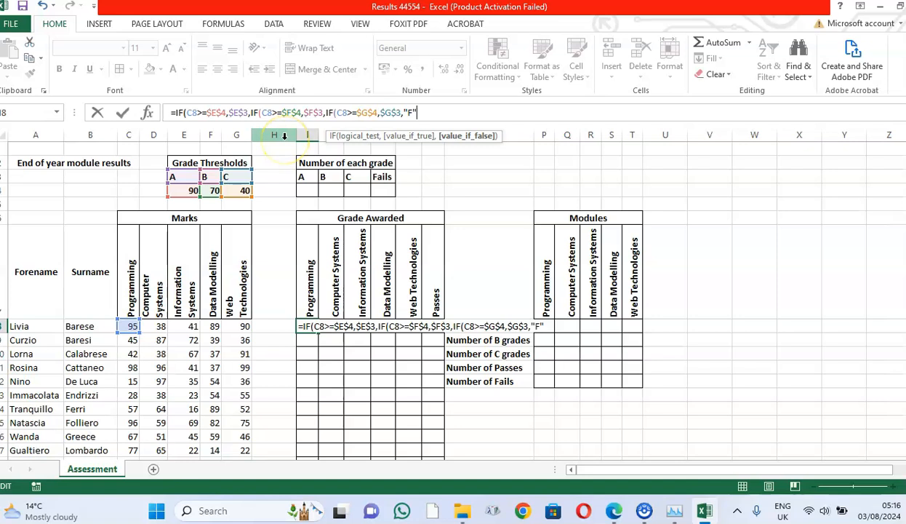
text())))
key(Return)
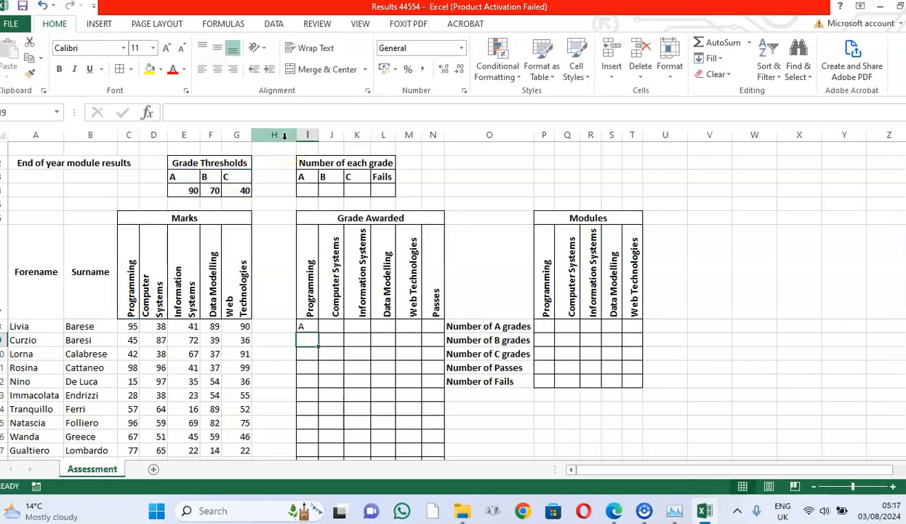
Step: Fill the I8 grade formula across to N8 and compare the first student's grades with the example on page 4 of the exam paper in Edge
click(311, 326)
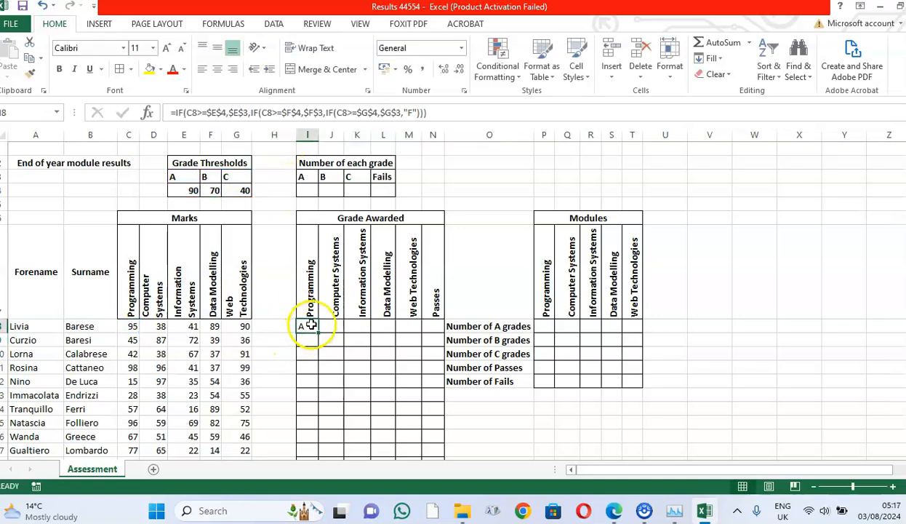
drag(319, 332, 430, 331)
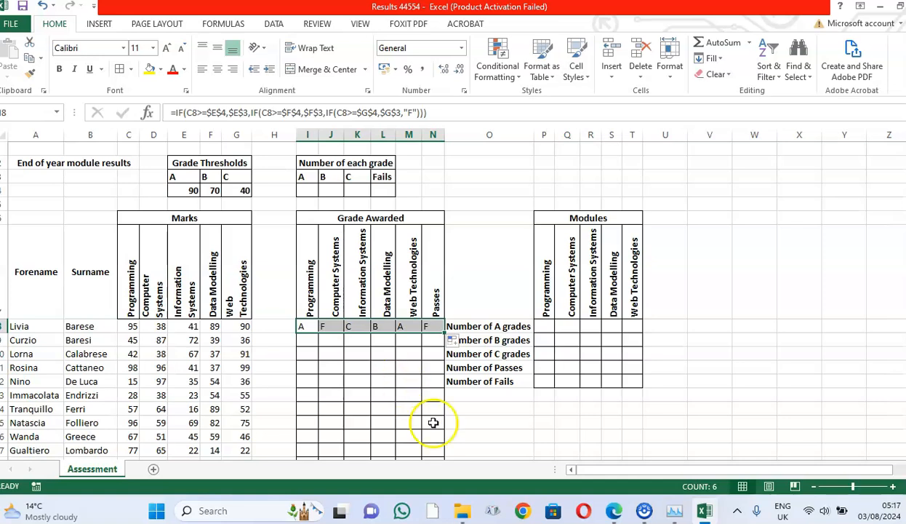
click(615, 512)
scroll(507, 312, down, 5)
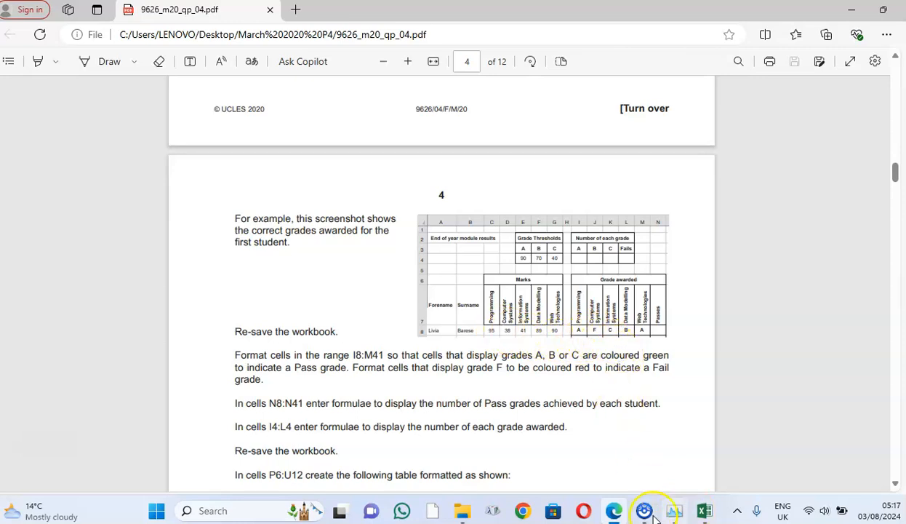
click(703, 511)
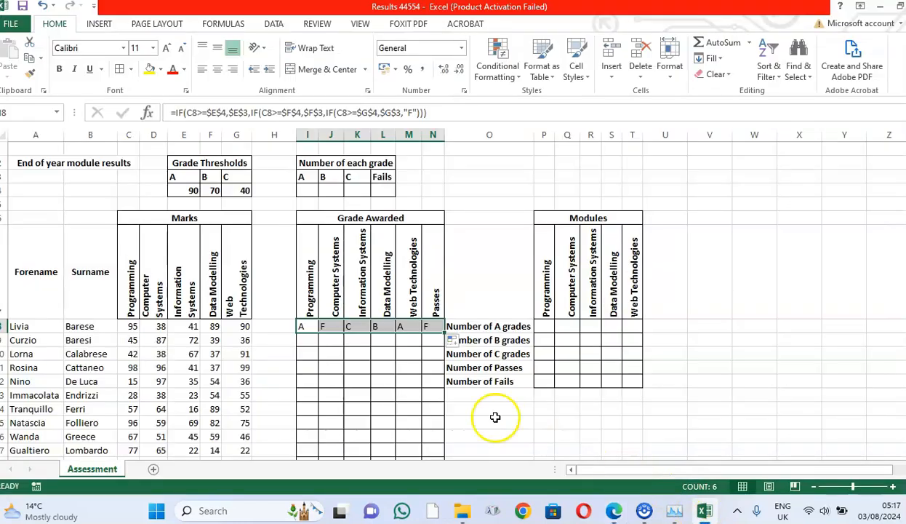
mouse_move(616, 512)
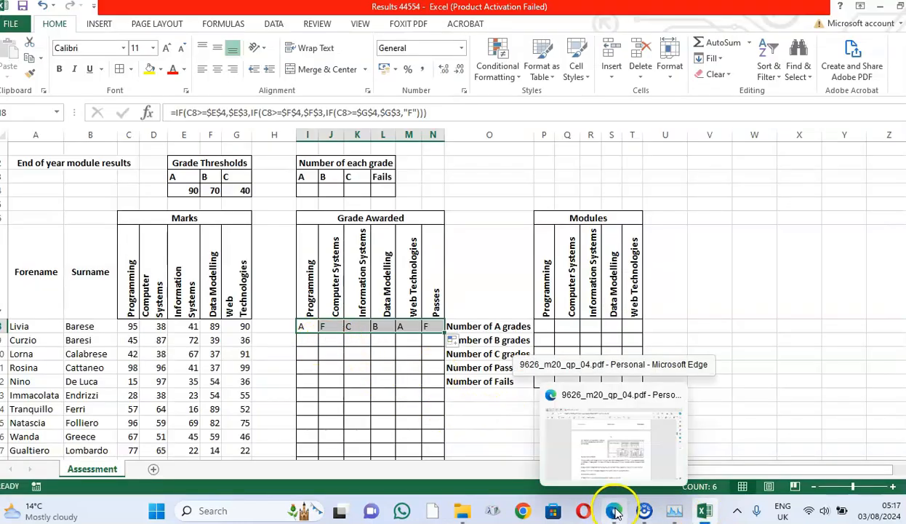
Step: Recheck the first student's example grades in the exam paper in Edge, return to Excel and clear the formula from N8
click(615, 510)
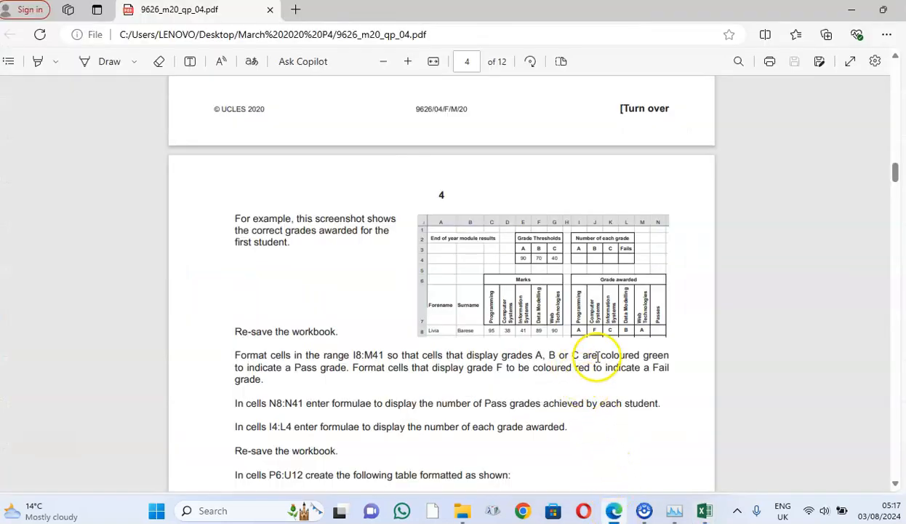
click(704, 512)
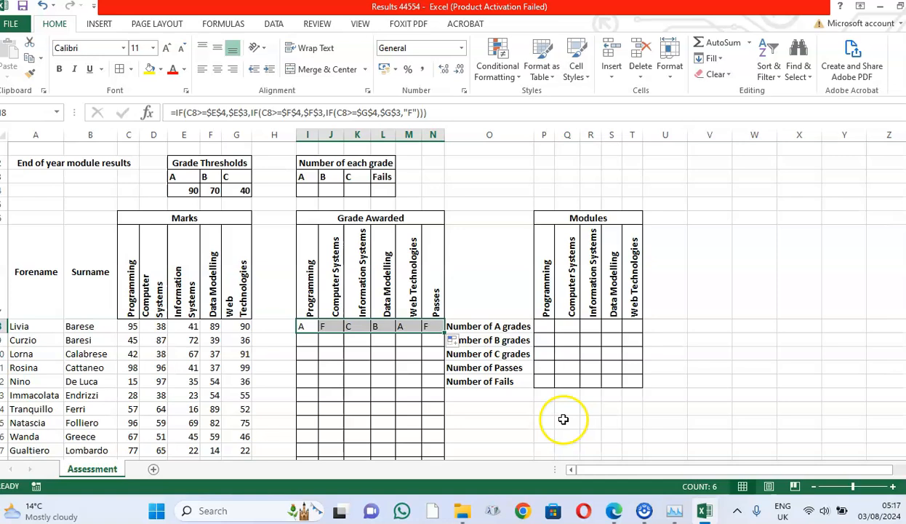
click(435, 327)
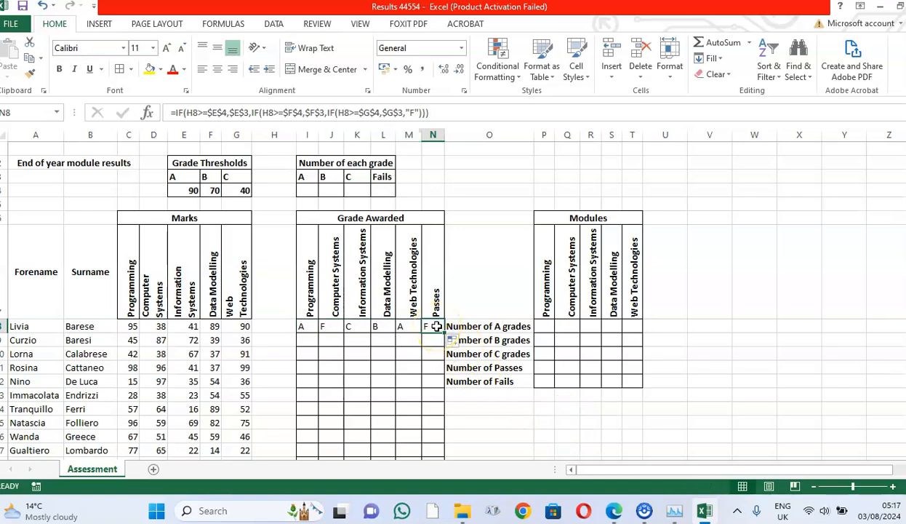
key(Delete)
Step: Fill the grade formulas in I8:M8 down to row 41 for all students
click(306, 353)
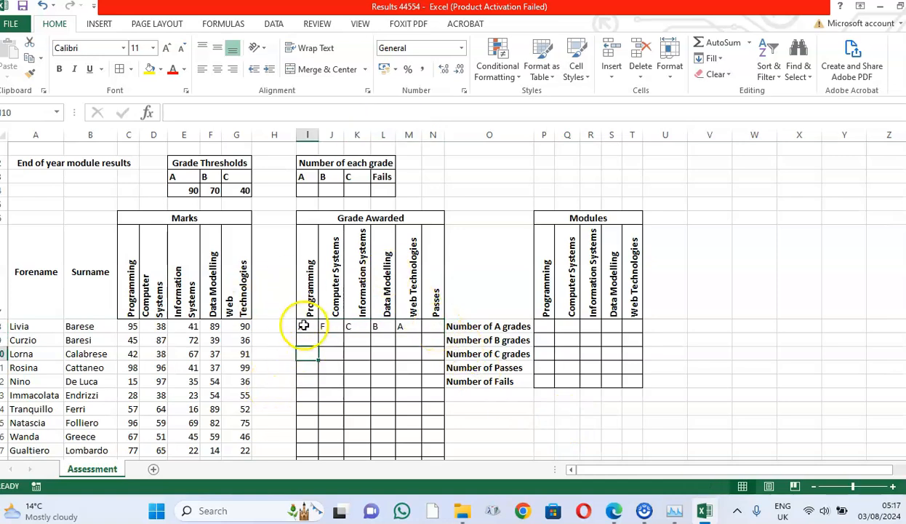
drag(304, 326, 405, 327)
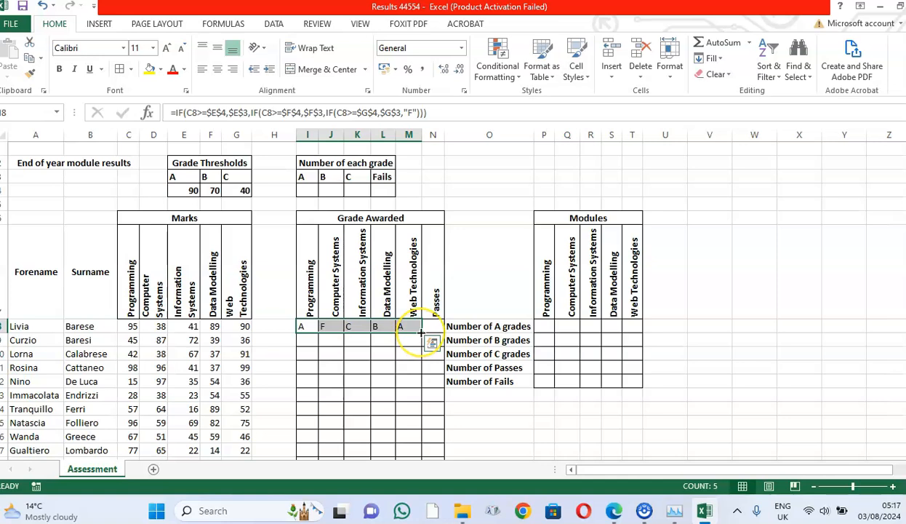
drag(421, 331, 402, 435)
scroll(527, 343, up, 5)
scroll(527, 343, up, 2)
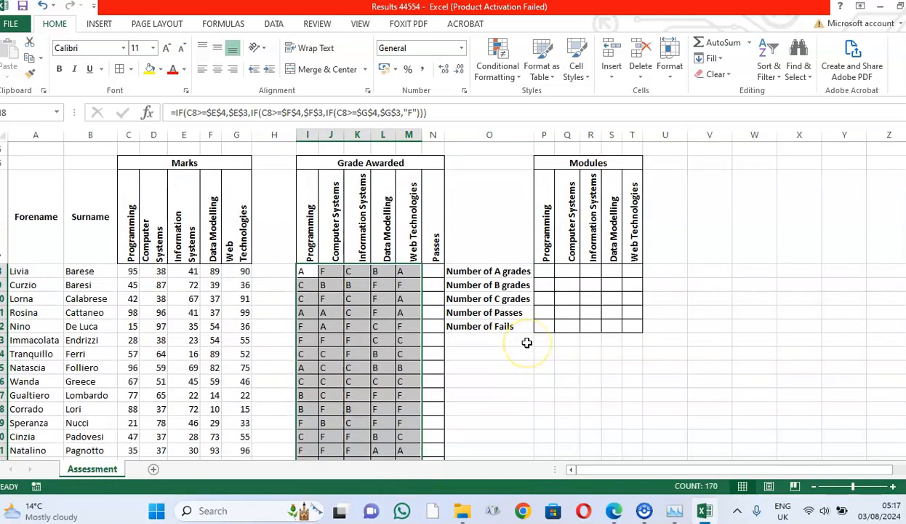
scroll(526, 342, up, 1)
Step: Read the grade colouring instructions on page 4 of the exam paper in Edge and select the grades I8:M41 in Excel
click(428, 311)
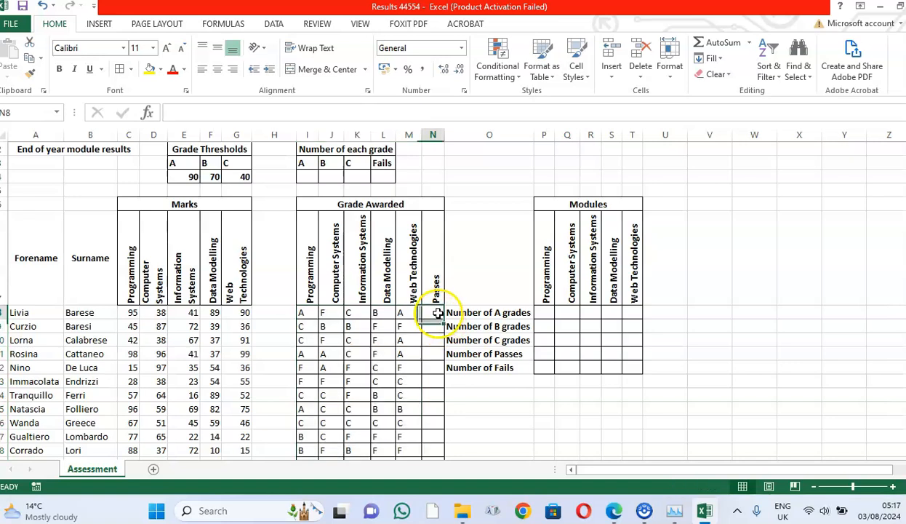
click(614, 510)
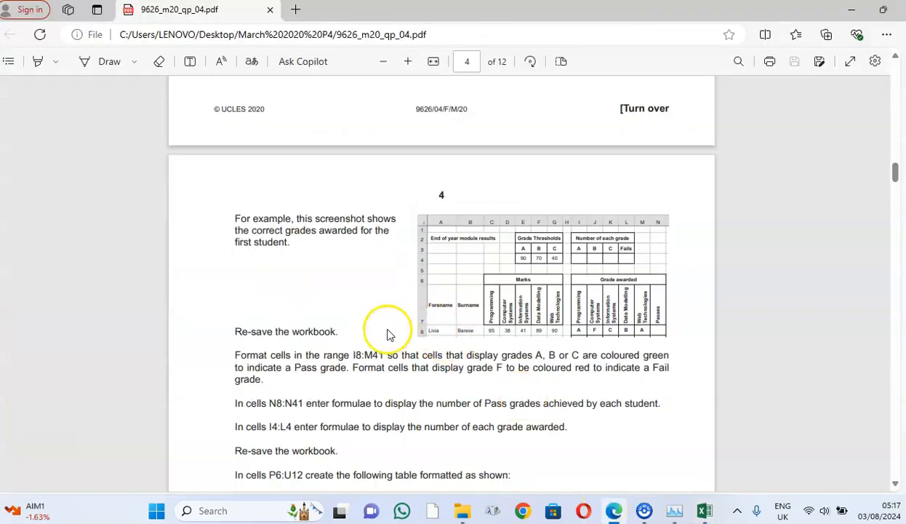
scroll(388, 334, down, 2)
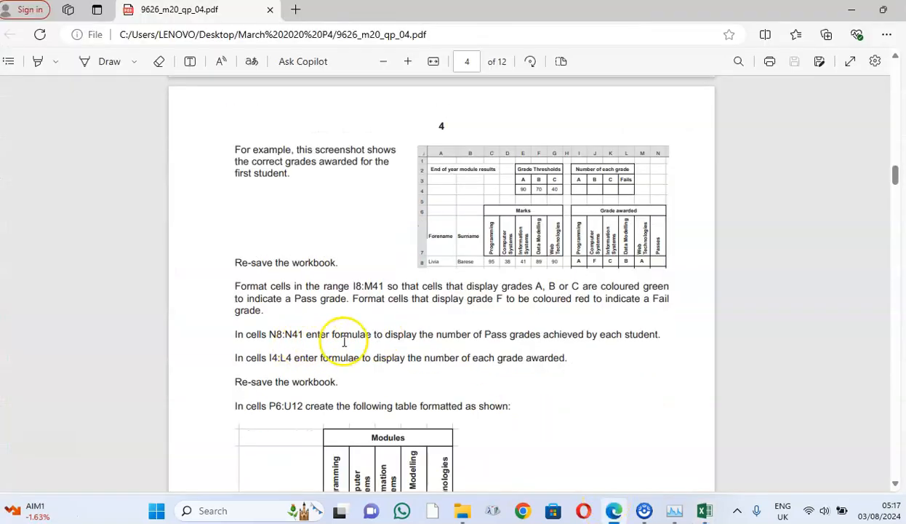
scroll(382, 320, up, 5)
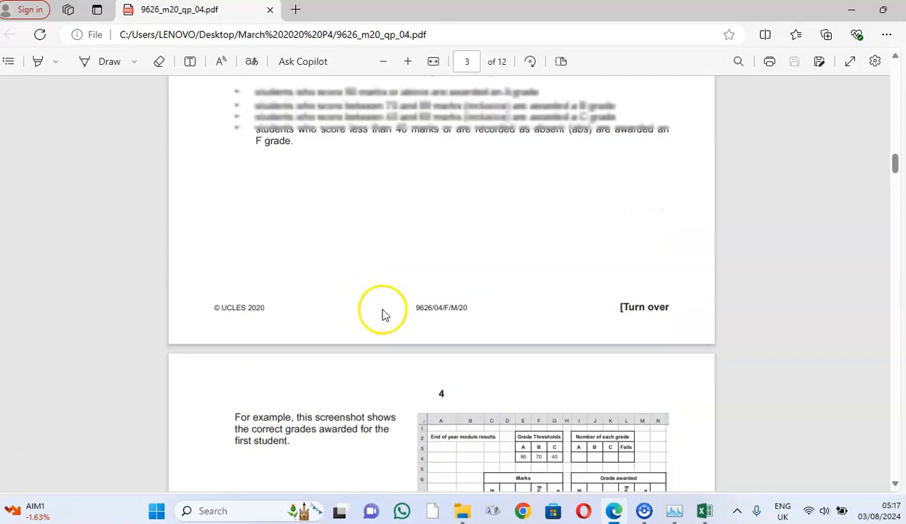
scroll(392, 313, down, 4)
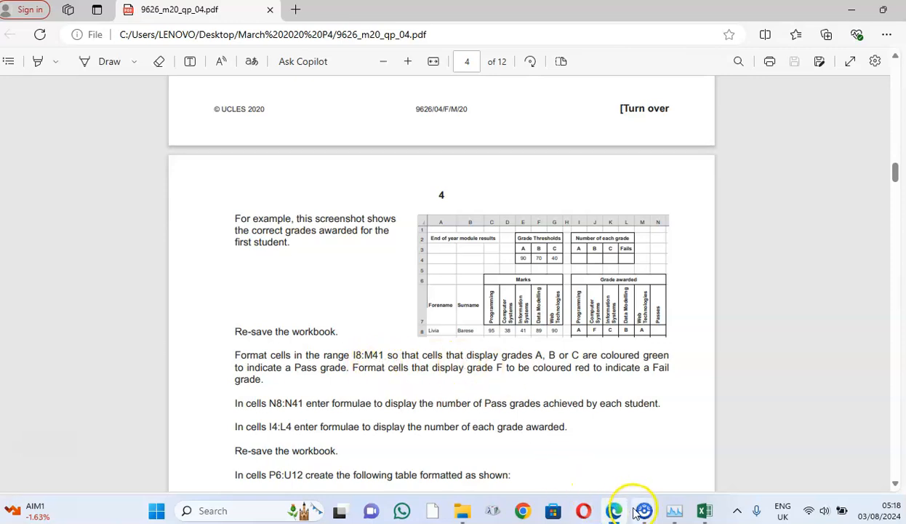
click(702, 511)
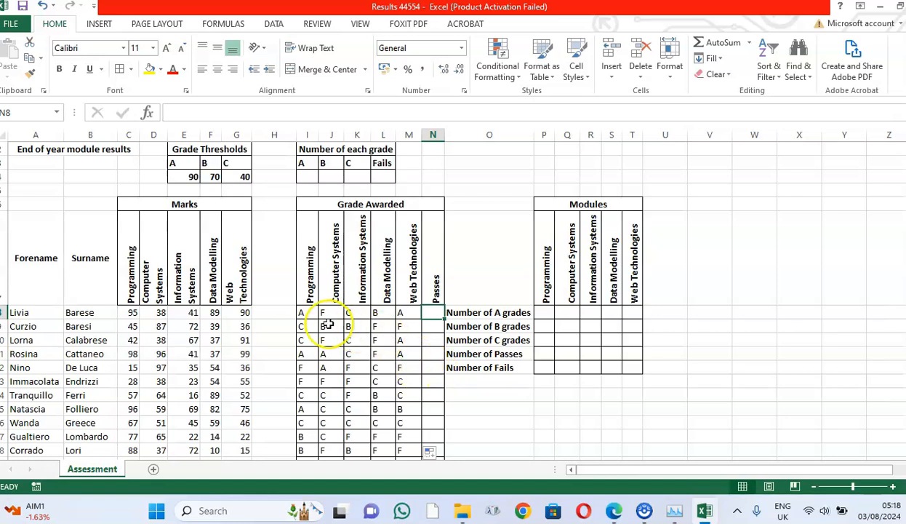
click(304, 314)
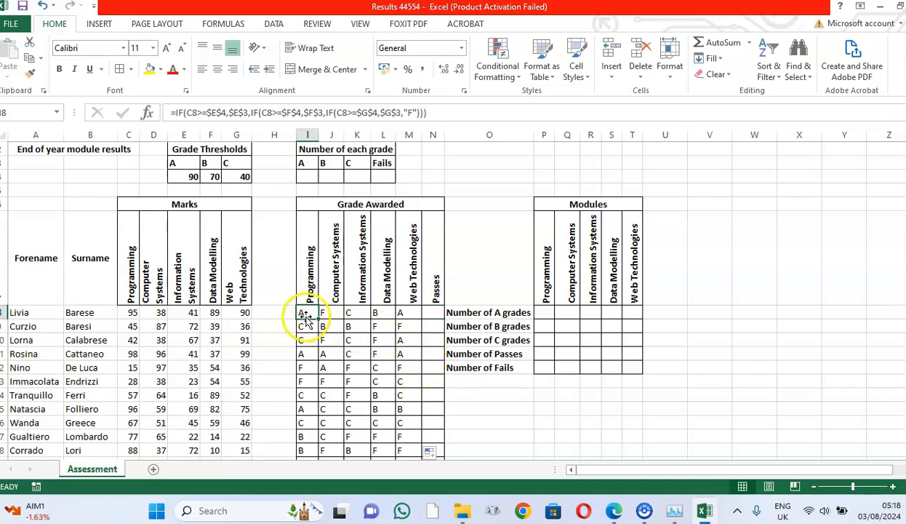
drag(312, 312, 401, 435)
click(614, 510)
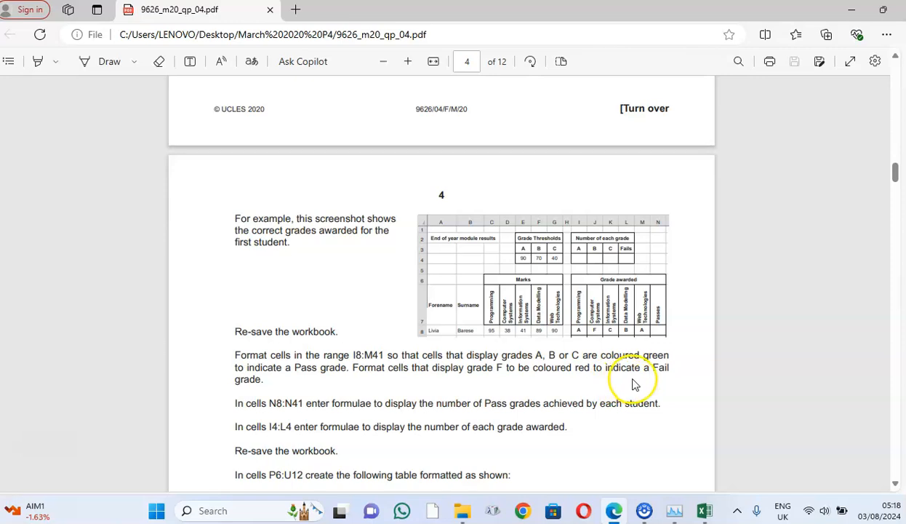
click(703, 510)
scroll(369, 269, up, 10)
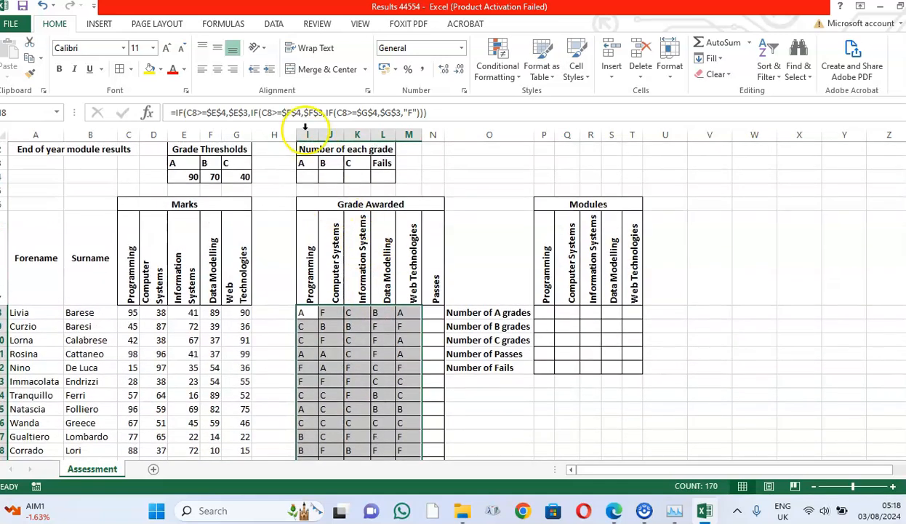
Step: Start a new conditional formatting rule for I8:M41 that formats only cells with a value not equal to "F", quotation marks included
click(521, 82)
mouse_move(542, 99)
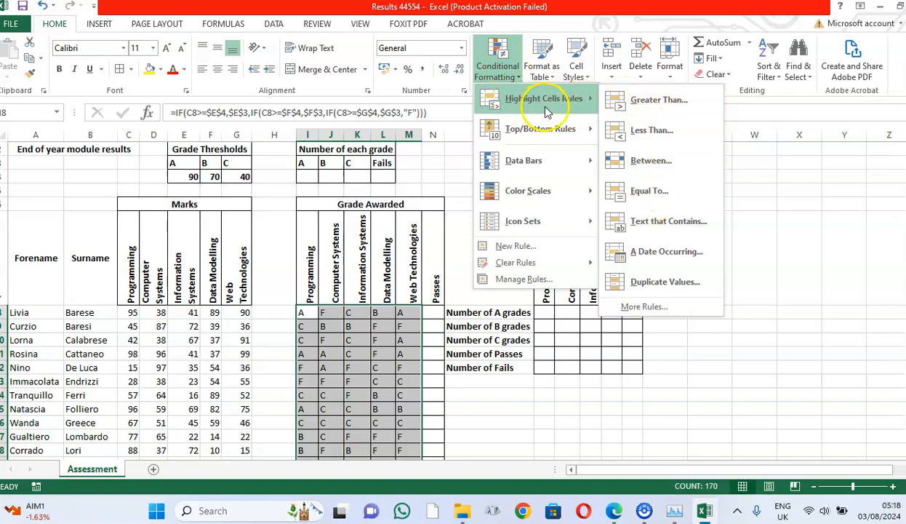
click(654, 307)
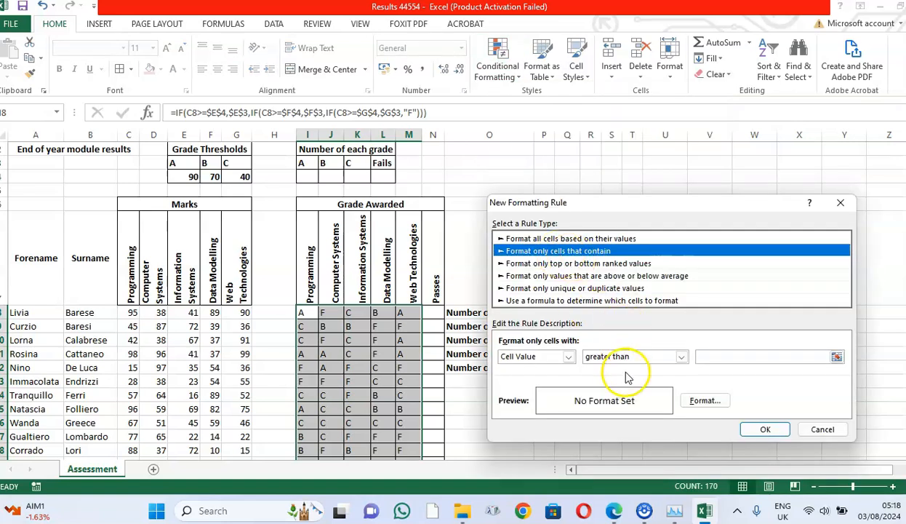
click(683, 357)
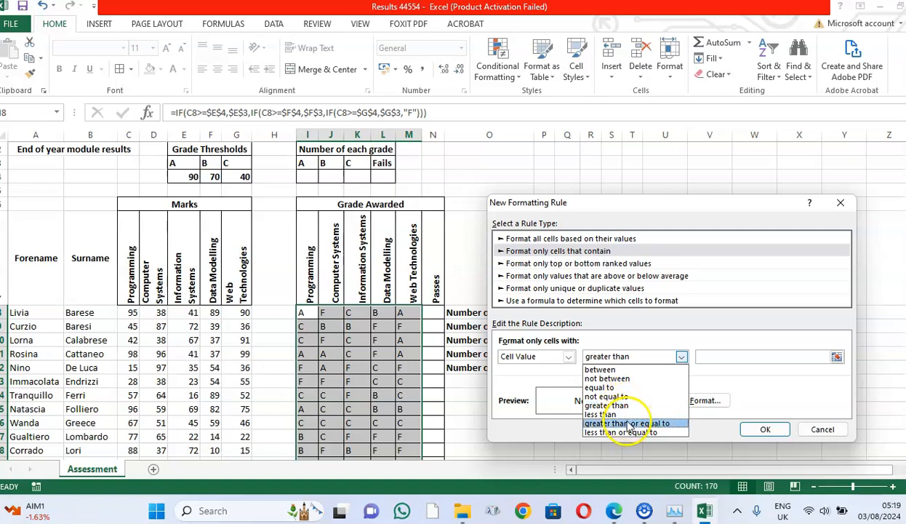
click(635, 398)
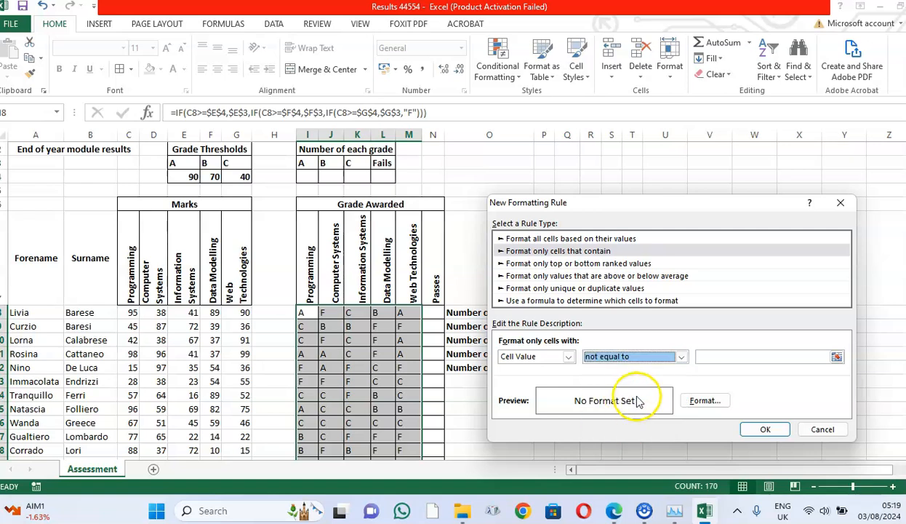
click(726, 358)
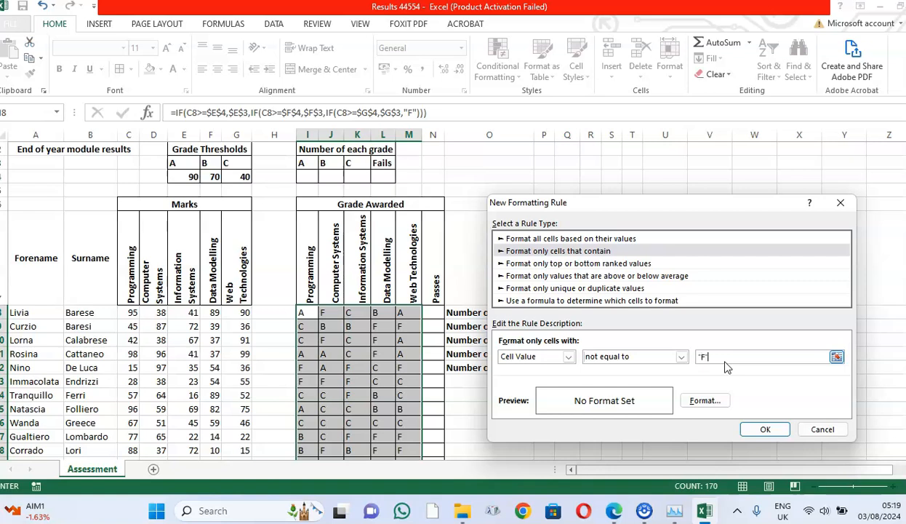
Step: Set the fill colour of the not-equal-to-F rule to red
click(704, 402)
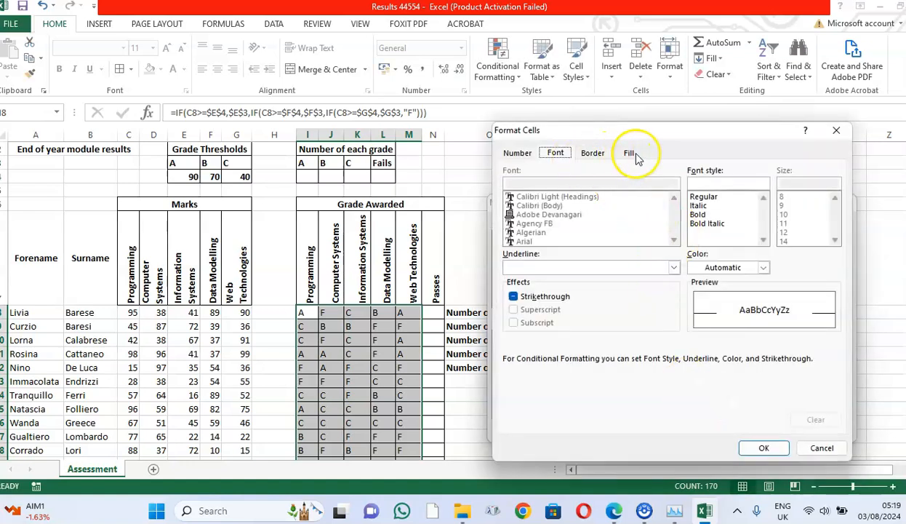
click(630, 152)
click(529, 288)
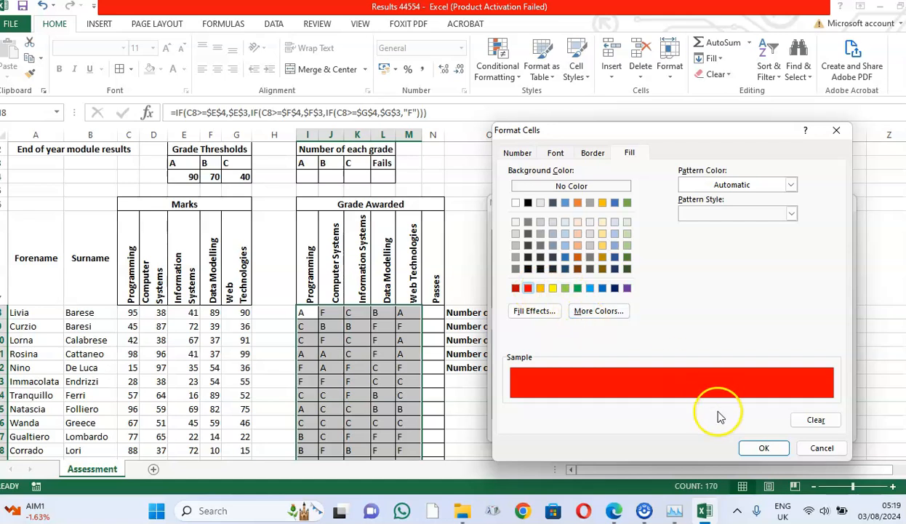
click(761, 448)
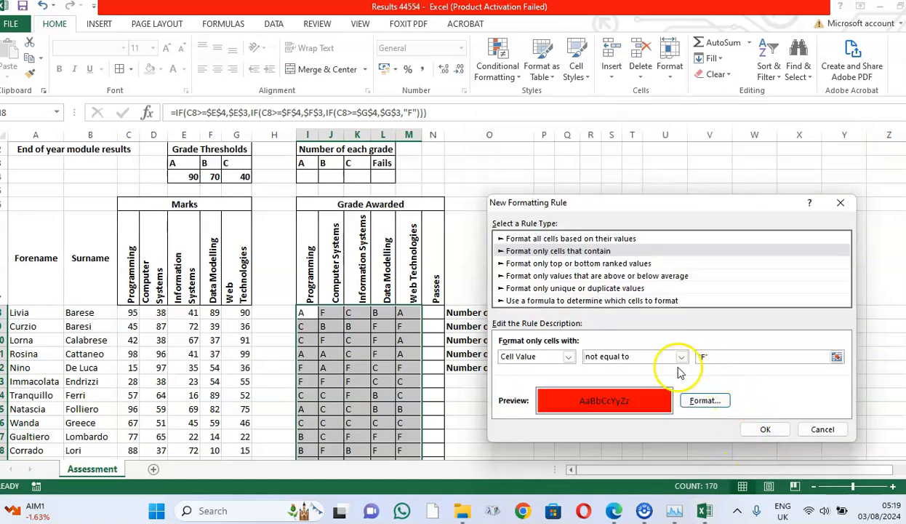
Step: Change the rule's fill to dark green, check the pass colour in the exam paper in Edge, and apply the rule in Excel
click(703, 400)
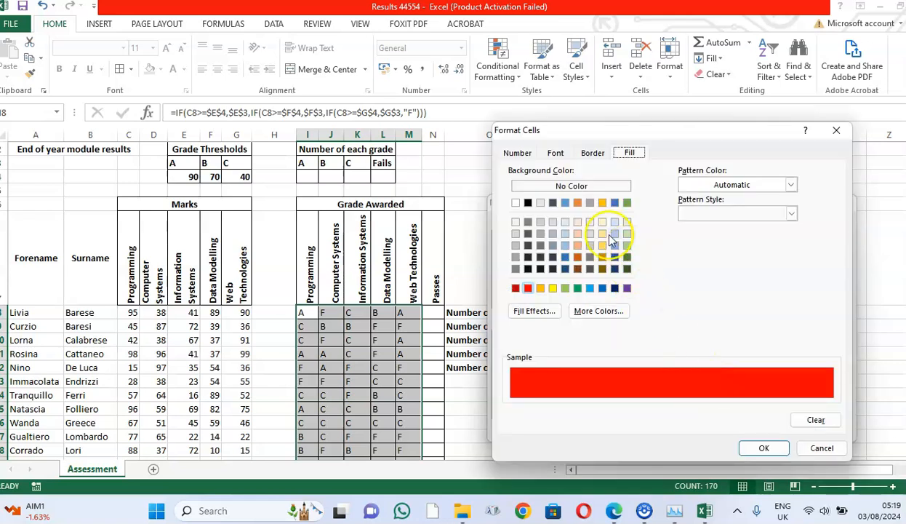
click(577, 289)
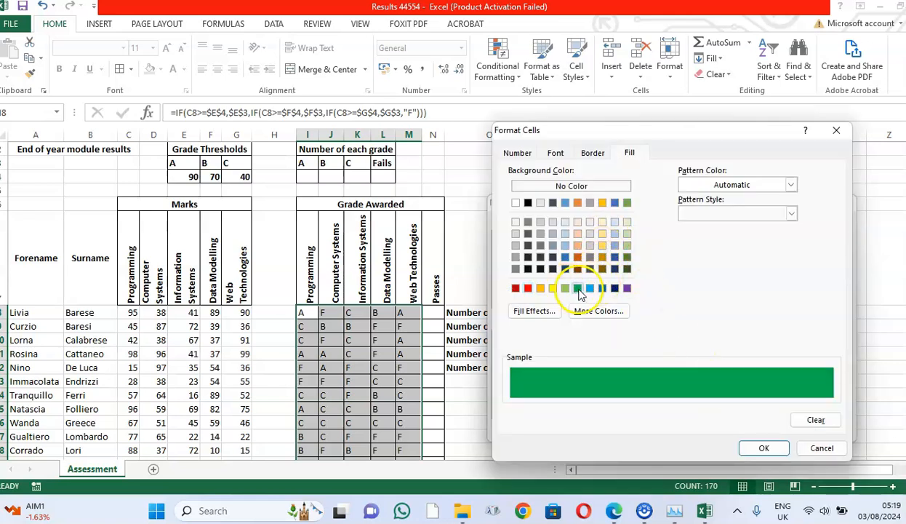
click(627, 269)
click(760, 448)
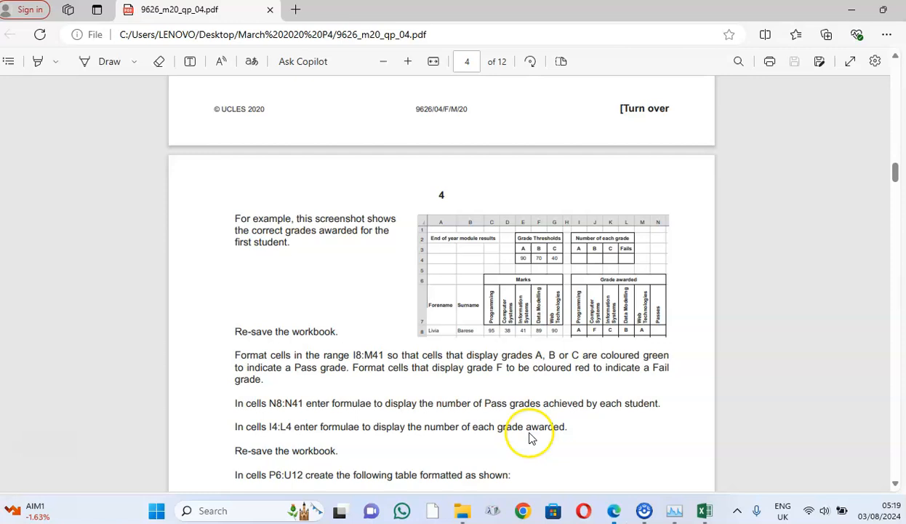
click(614, 511)
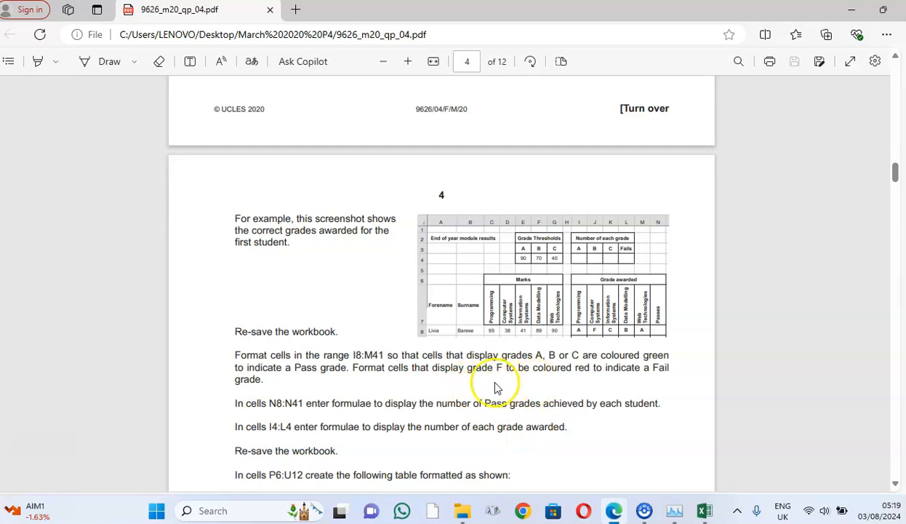
click(706, 512)
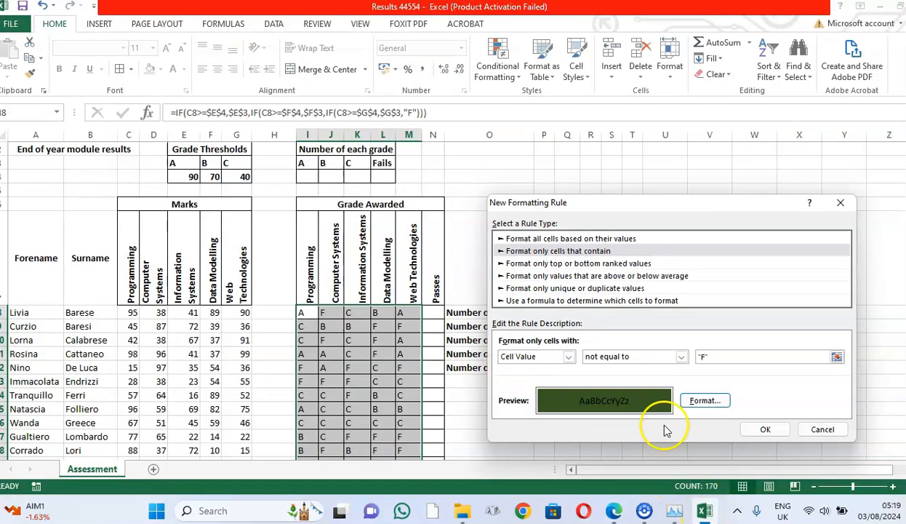
click(764, 429)
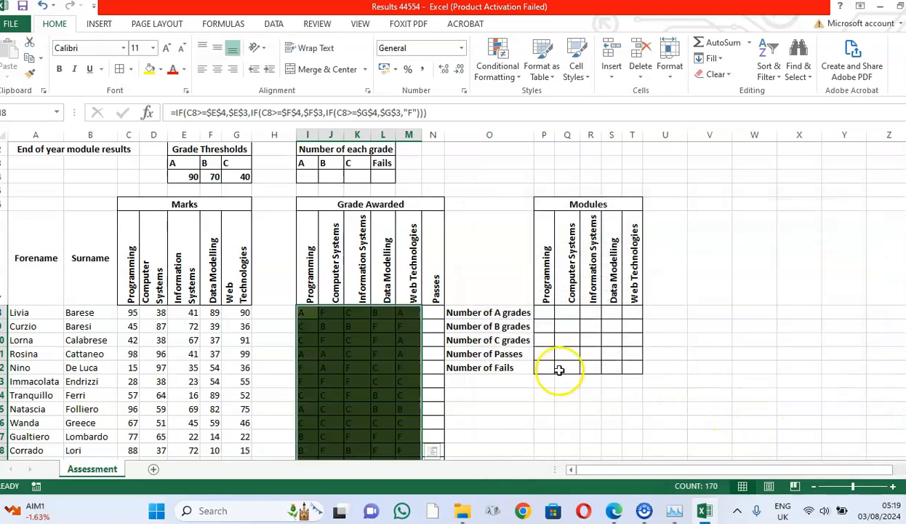
Step: Edit the existing conditional formatting rule for I8:M41 so its not-equal-to value is a plain F without quotation marks
scroll(558, 368, down, 4)
scroll(559, 371, up, 5)
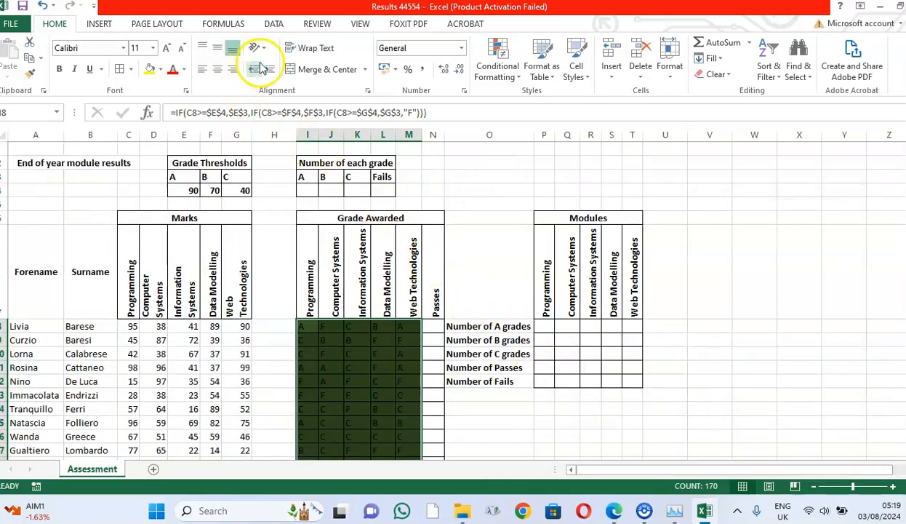
scroll(342, 382, down, 4)
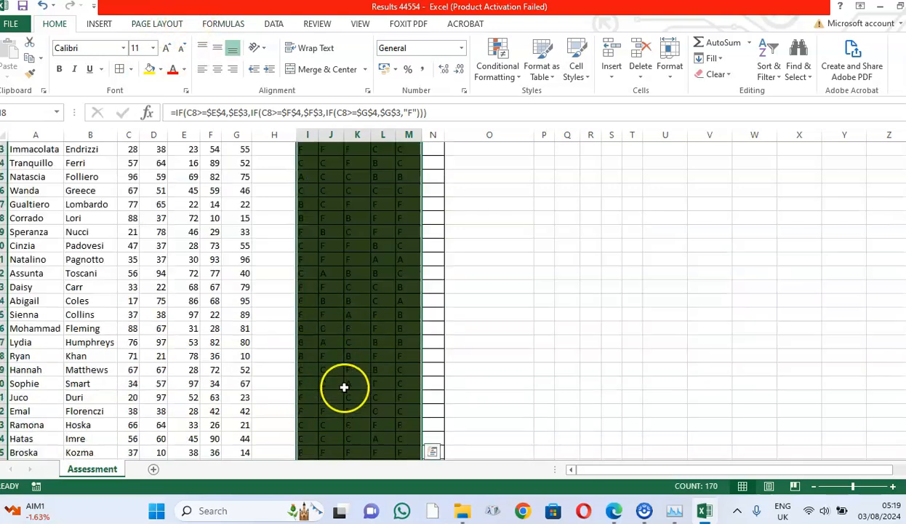
scroll(348, 391, up, 4)
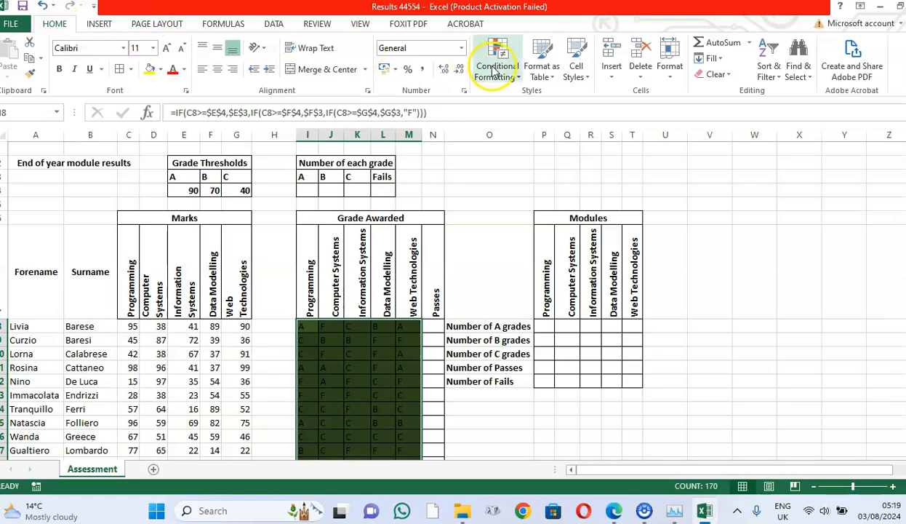
click(521, 81)
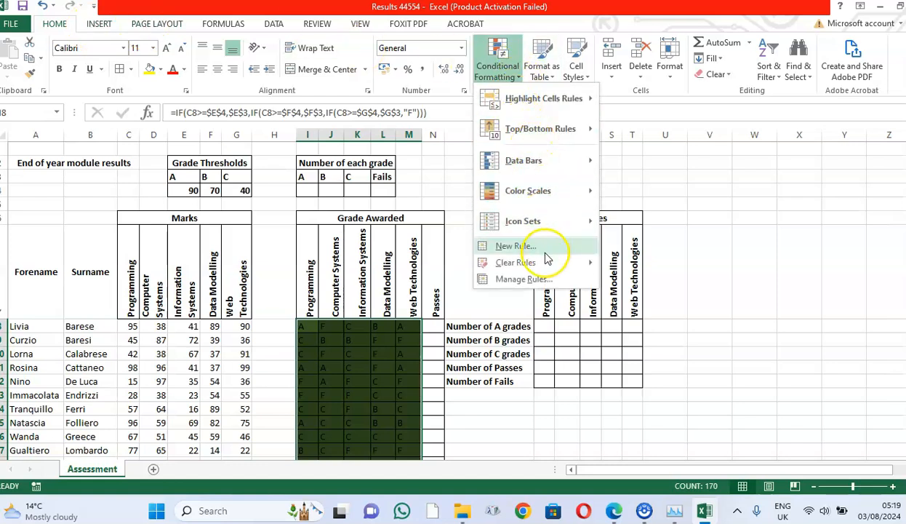
click(547, 281)
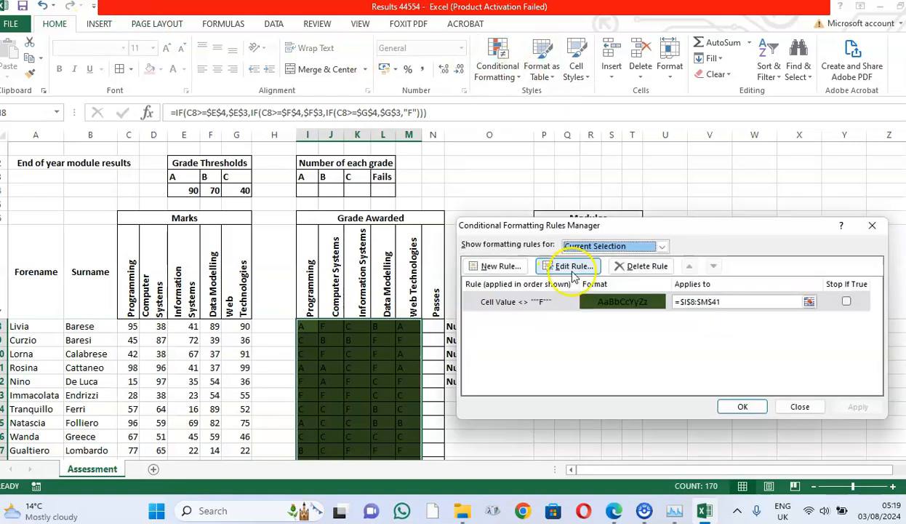
double_click(623, 309)
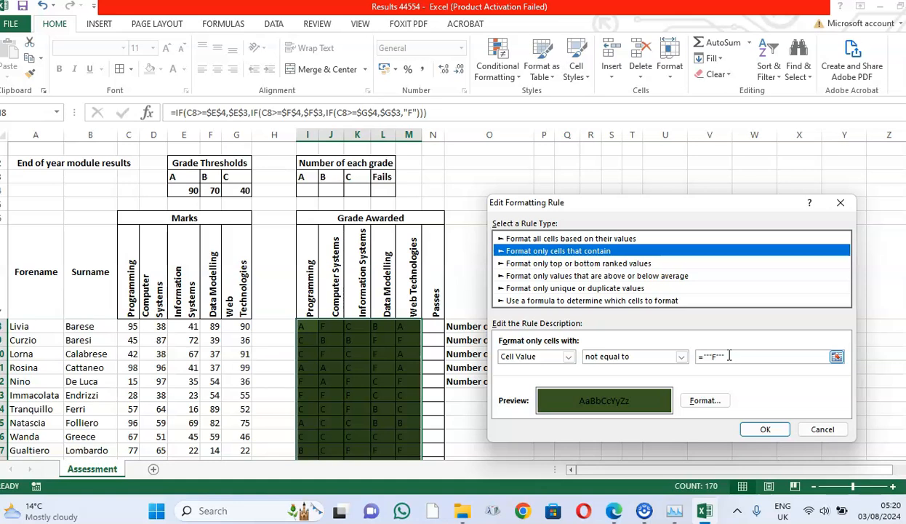
drag(705, 356, 695, 359)
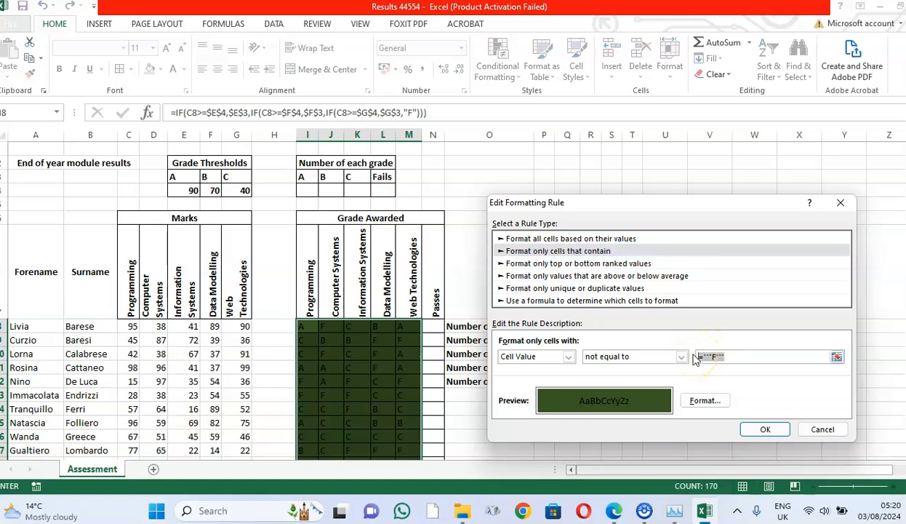
text(F)
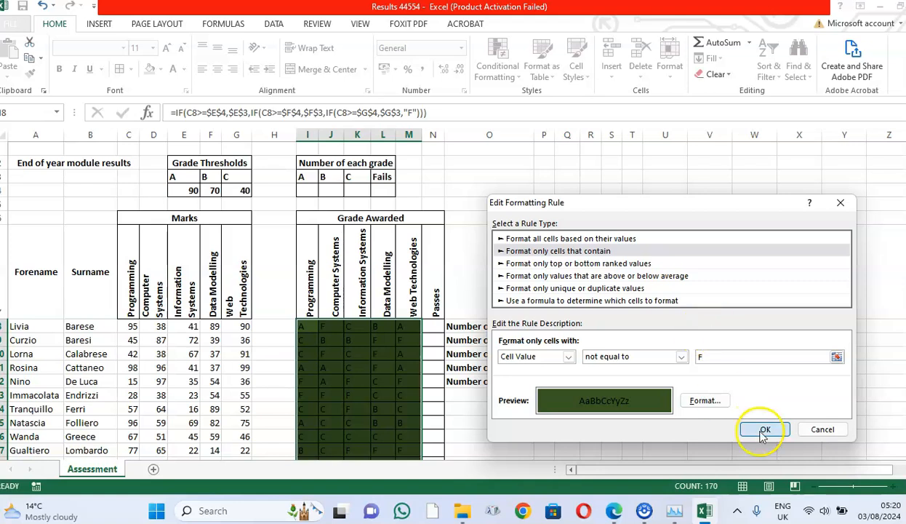
click(765, 429)
click(741, 408)
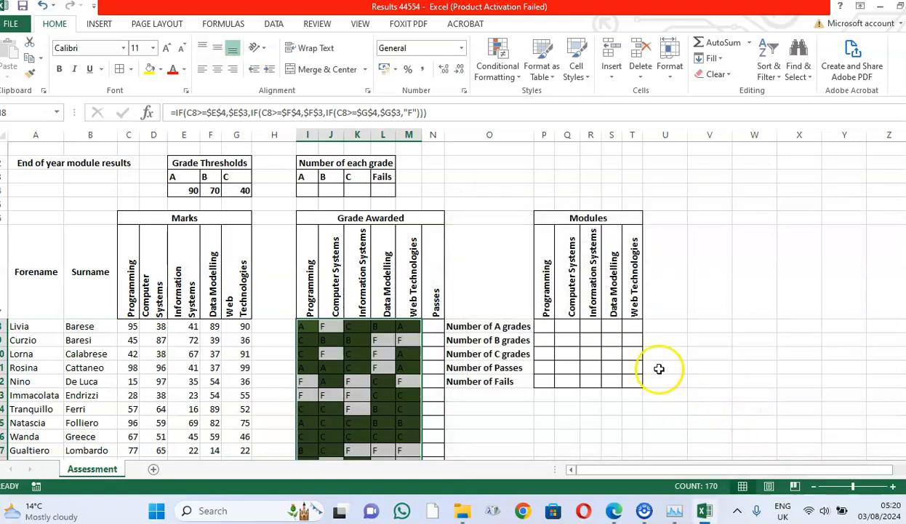
scroll(659, 367, down, 2)
scroll(655, 362, down, 5)
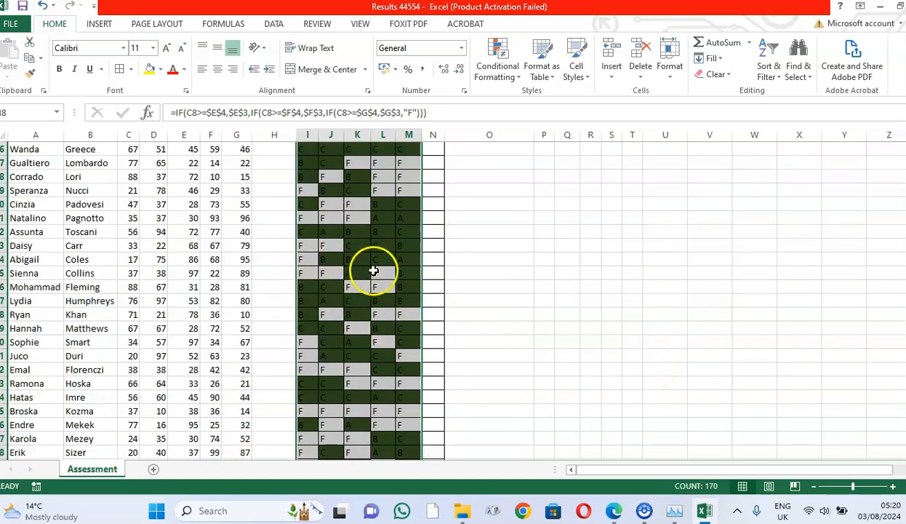
click(542, 258)
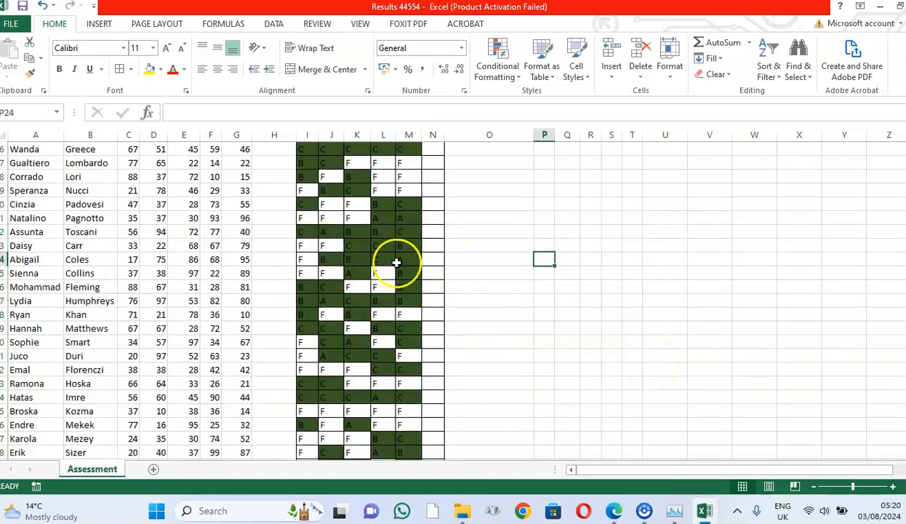
Step: Check the fail colour in the exam paper in Edge and start a new Excel formatting rule for I8:M41 cells equal to F
click(615, 513)
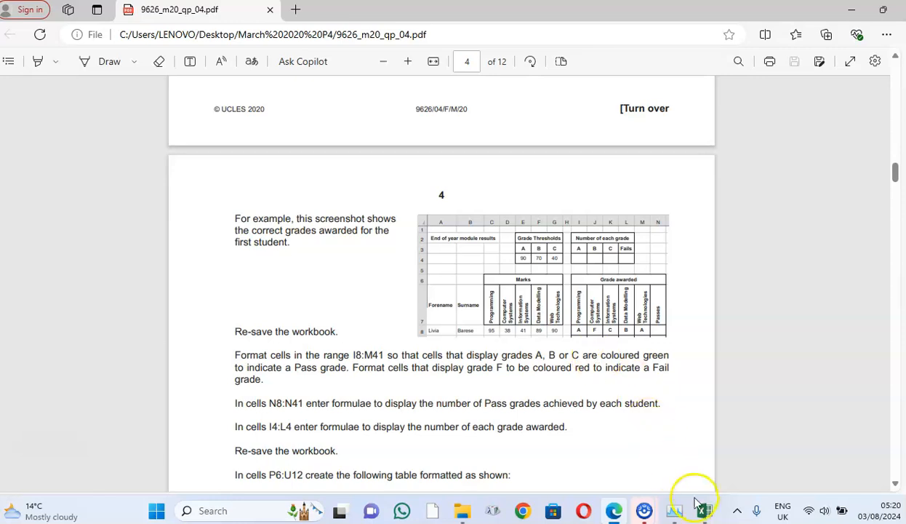
mouse_move(704, 513)
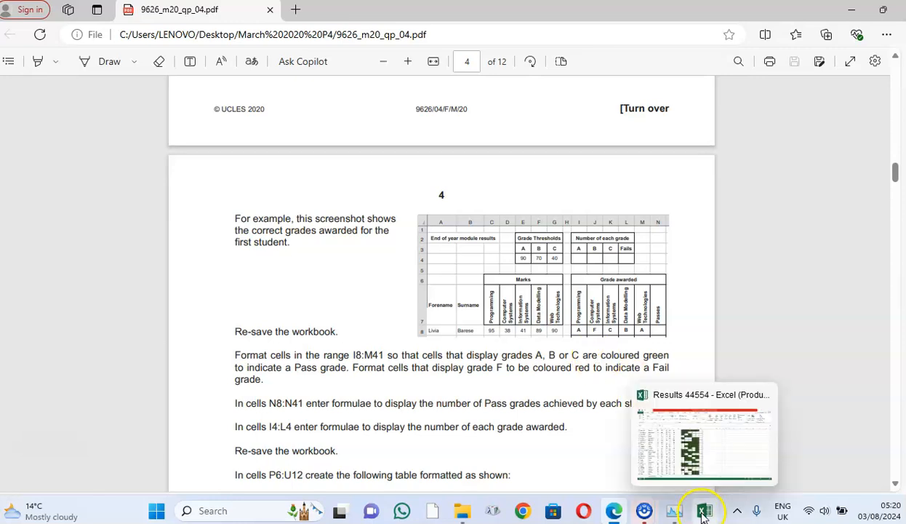
click(677, 444)
scroll(390, 263, up, 3)
drag(307, 243, 405, 435)
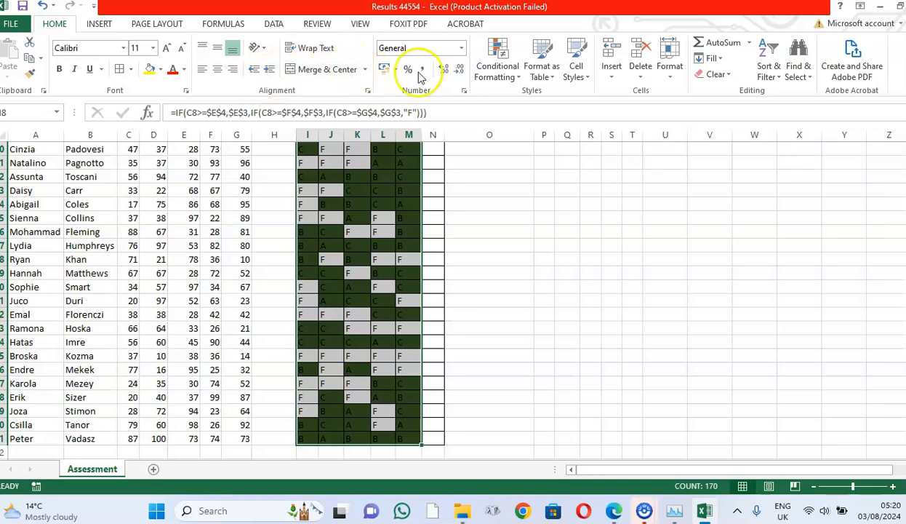
click(498, 66)
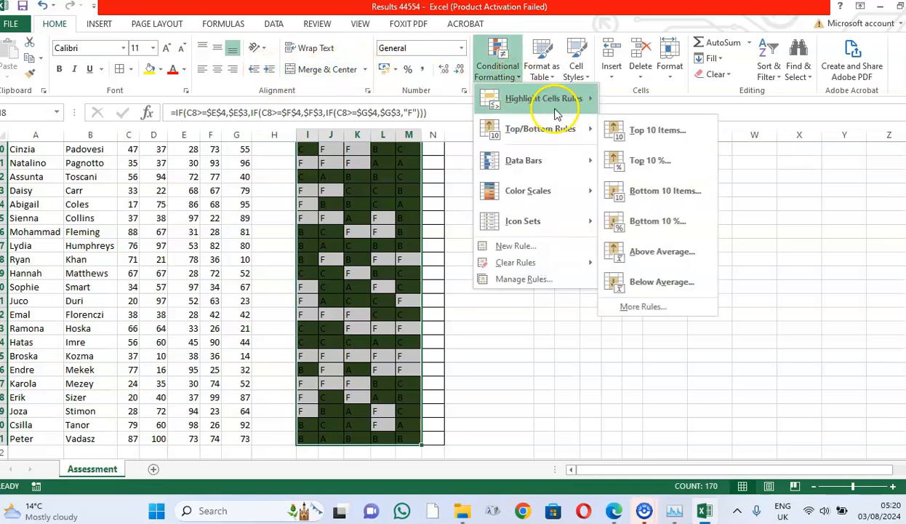
mouse_move(583, 97)
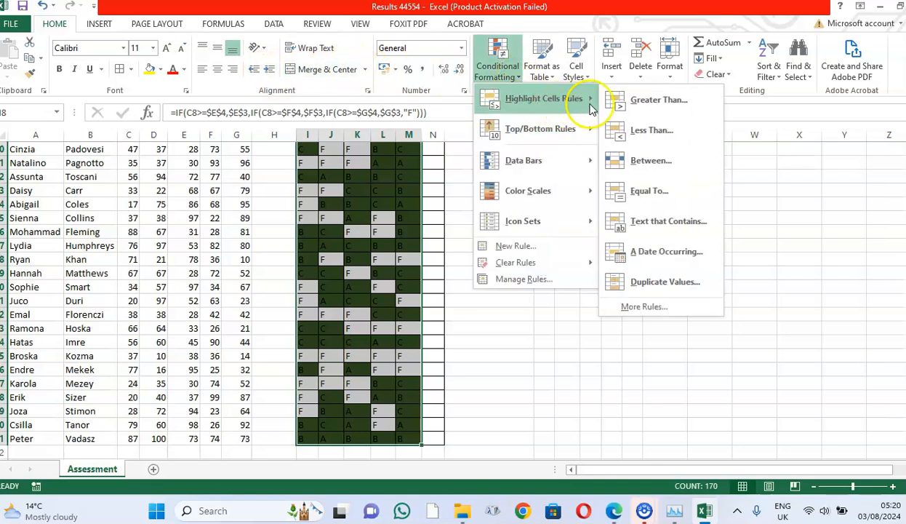
click(654, 307)
click(682, 357)
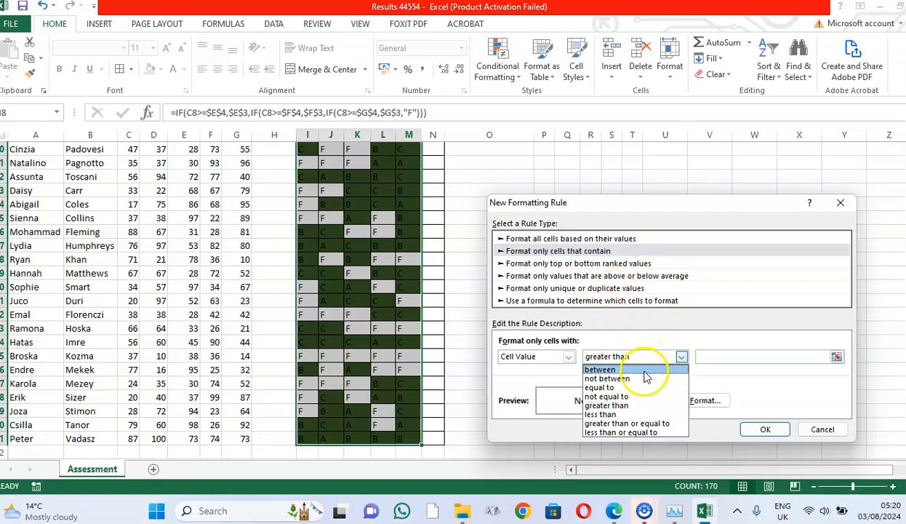
click(641, 399)
click(681, 357)
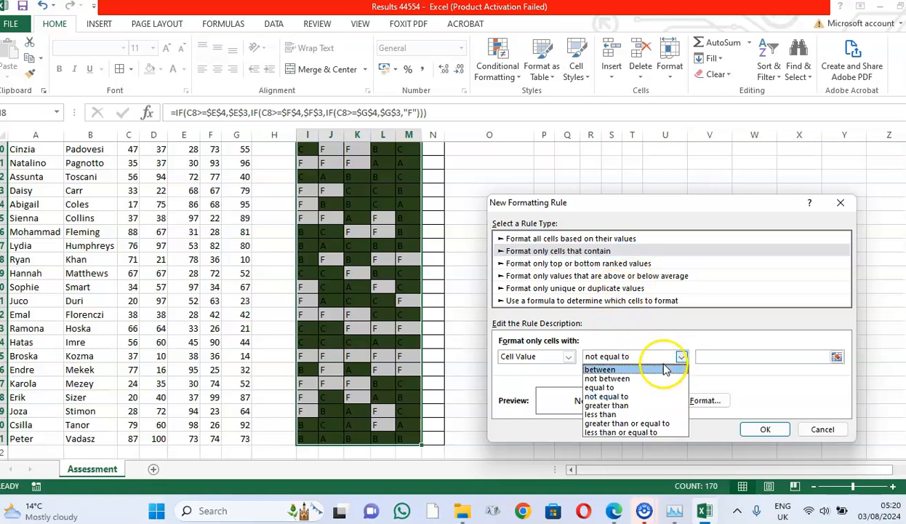
click(644, 389)
click(718, 359)
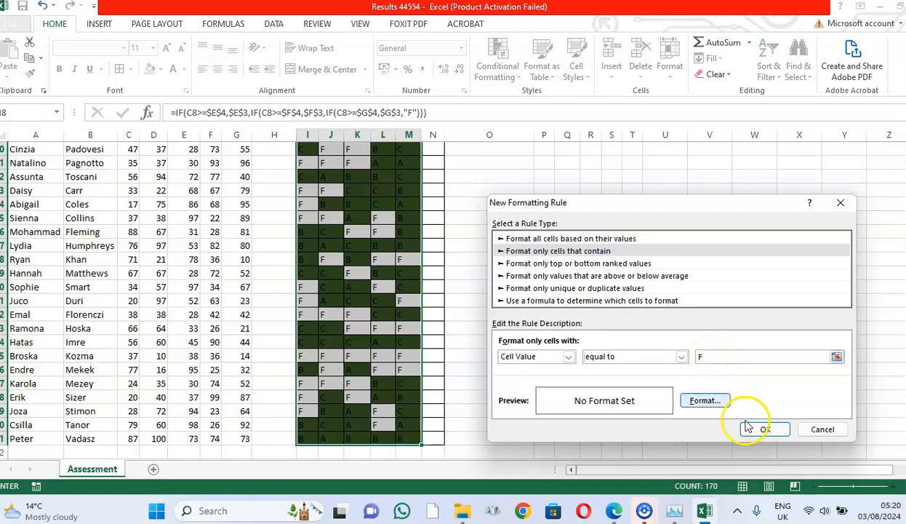
Step: Set the fill of the equal-to-F rule to red and apply the rule to the grades
click(705, 400)
click(528, 289)
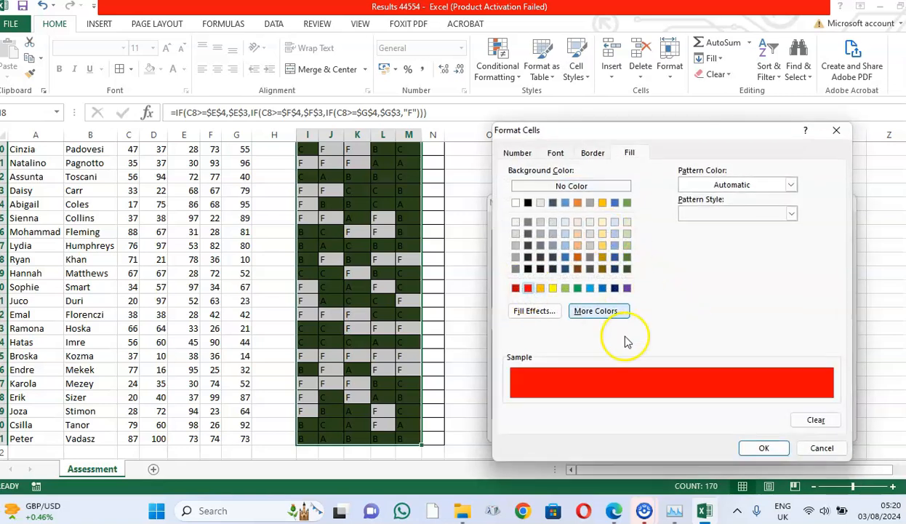
click(764, 448)
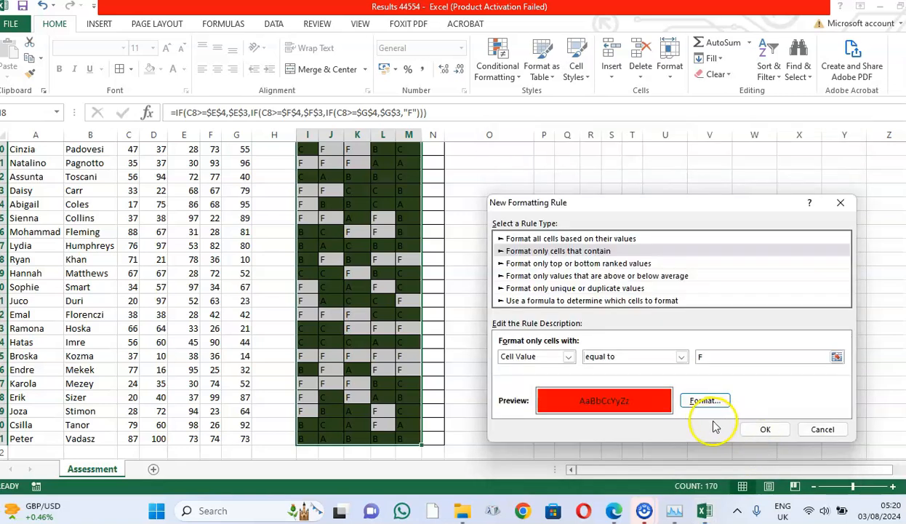
click(764, 430)
click(631, 288)
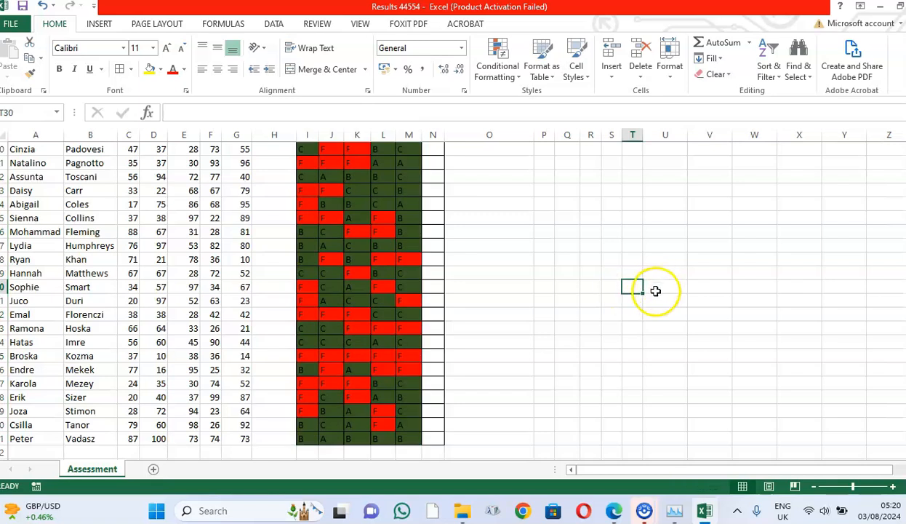
scroll(375, 297, down, 5)
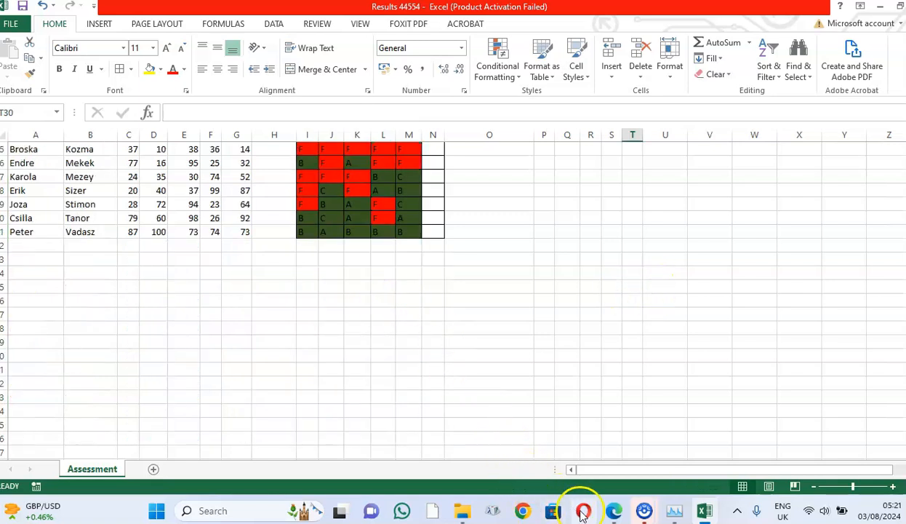
Step: Read the instructions for cells N8:N41 and I4:L4 on page 4 of the exam paper in Edge
mouse_move(617, 513)
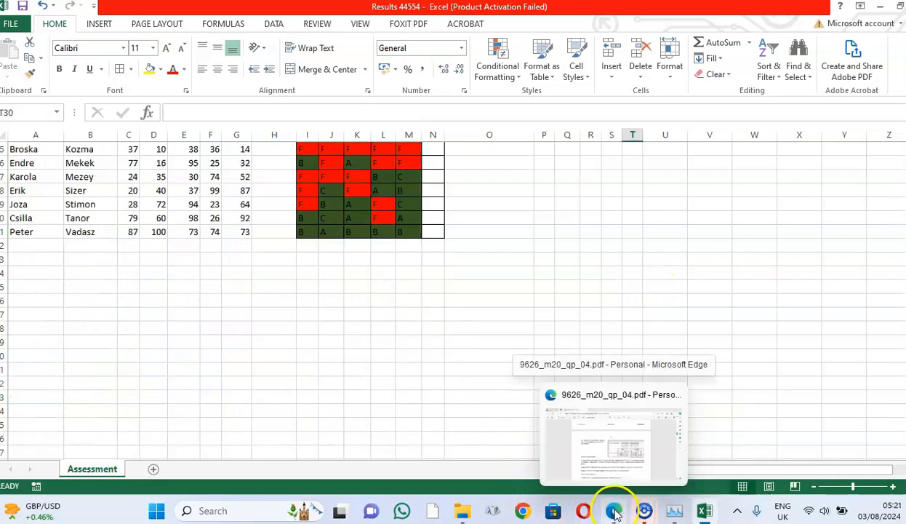
click(604, 456)
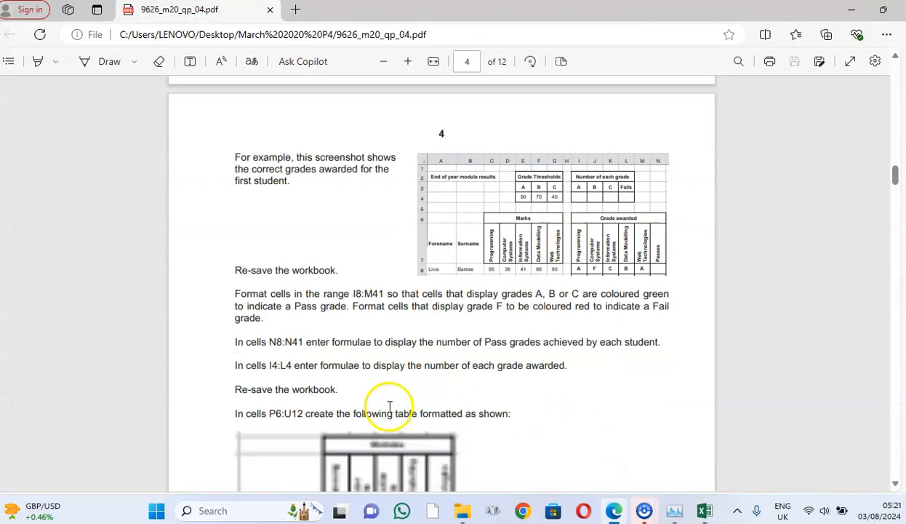
scroll(390, 406, down, 1)
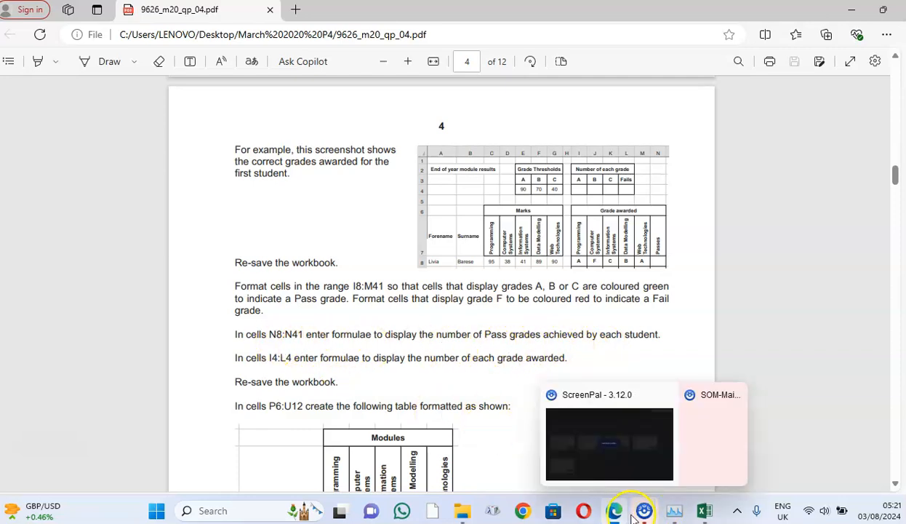
Step: Switch to Excel and start a COUNTIF formula in N8 with the range I8:M8
click(705, 514)
scroll(504, 275, up, 11)
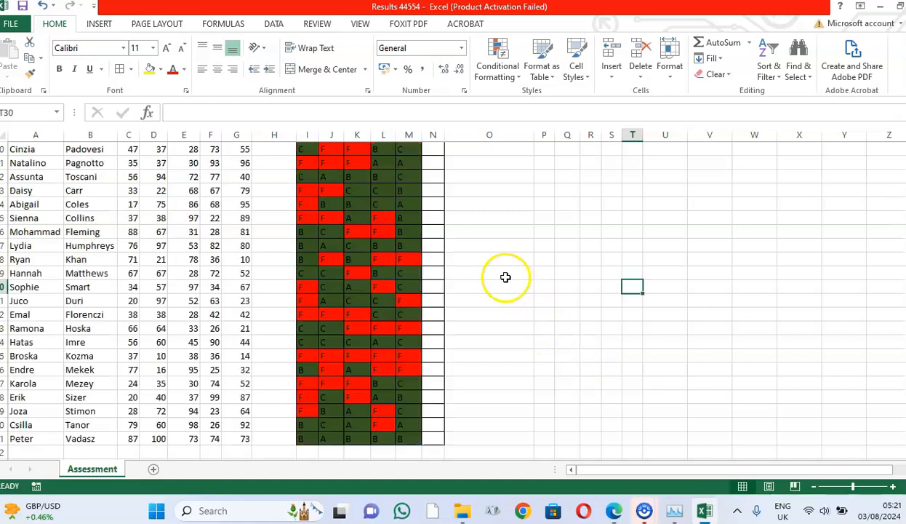
click(434, 327)
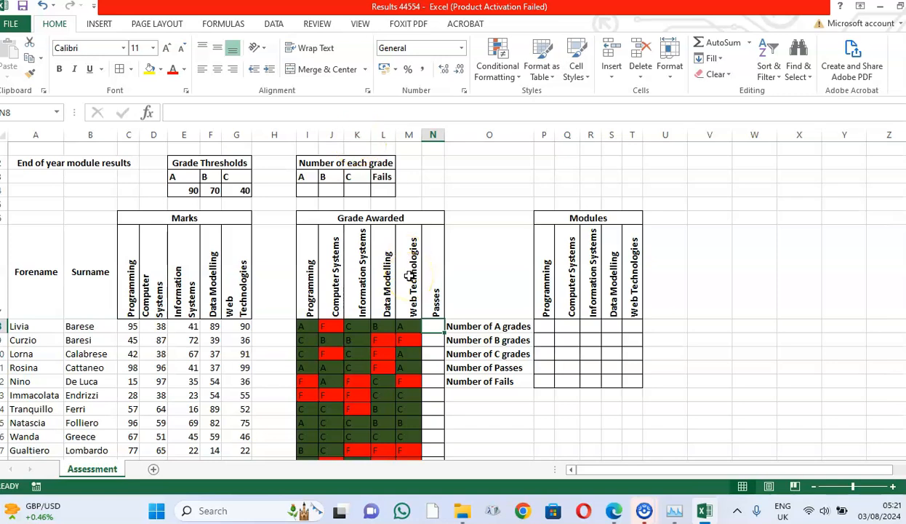
text(=)
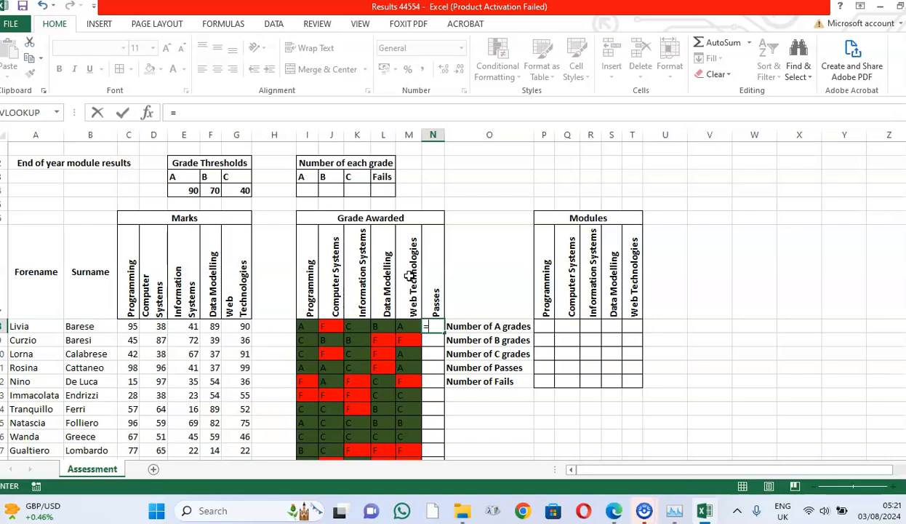
text(coun)
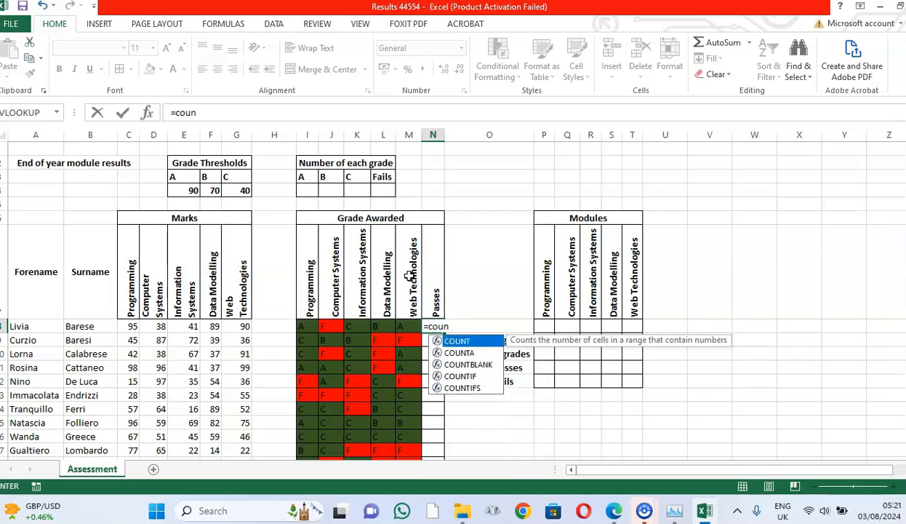
double_click(453, 376)
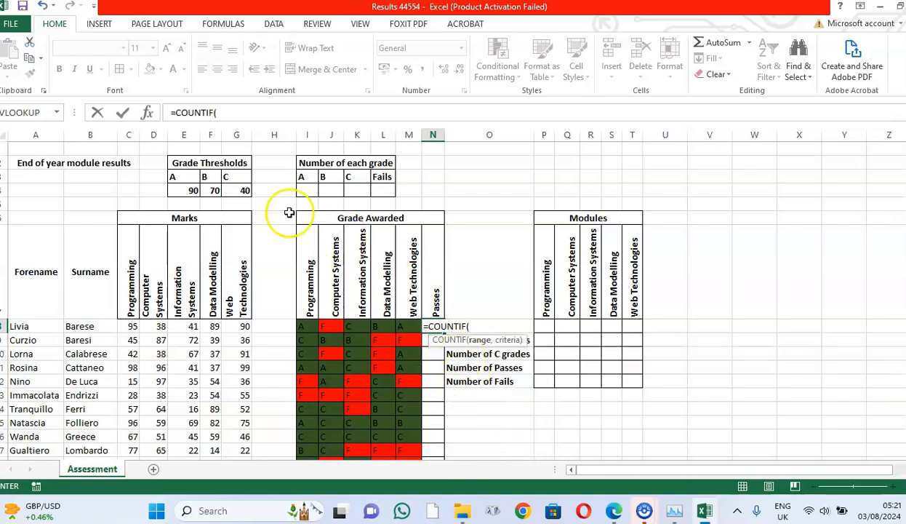
click(147, 113)
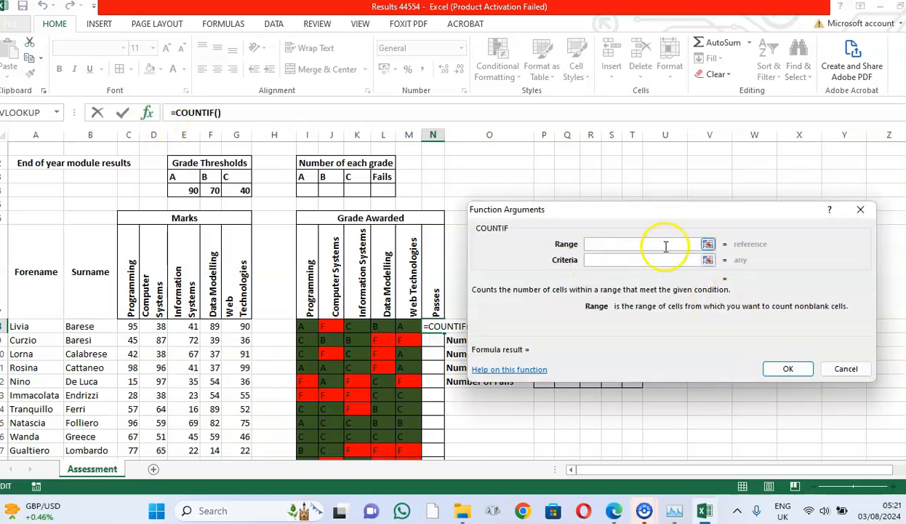
drag(680, 211, 683, 116)
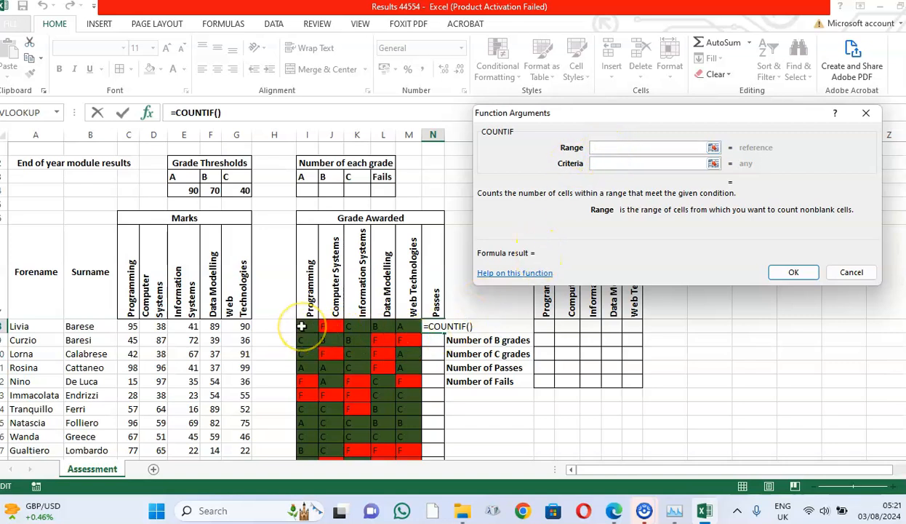
drag(301, 326, 408, 326)
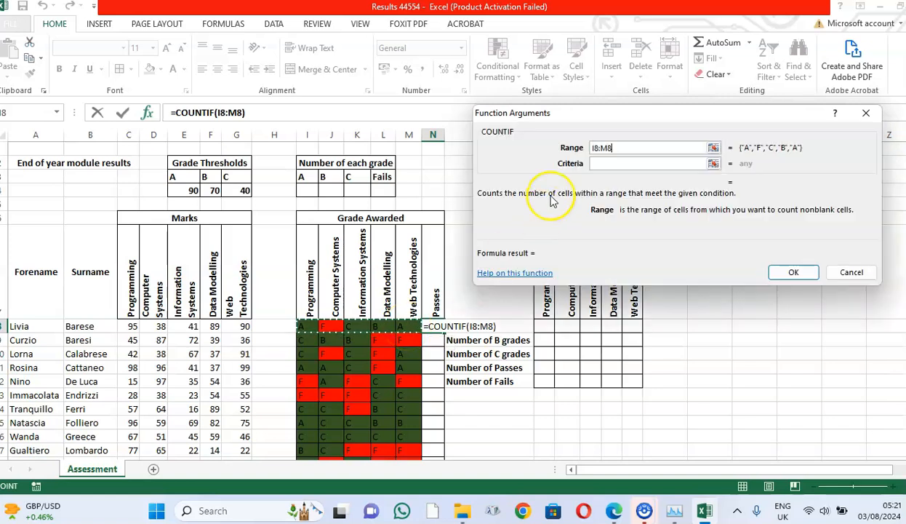
Step: Try to use <>"F" as the criterion of the COUNTIF formula in N8
click(609, 164)
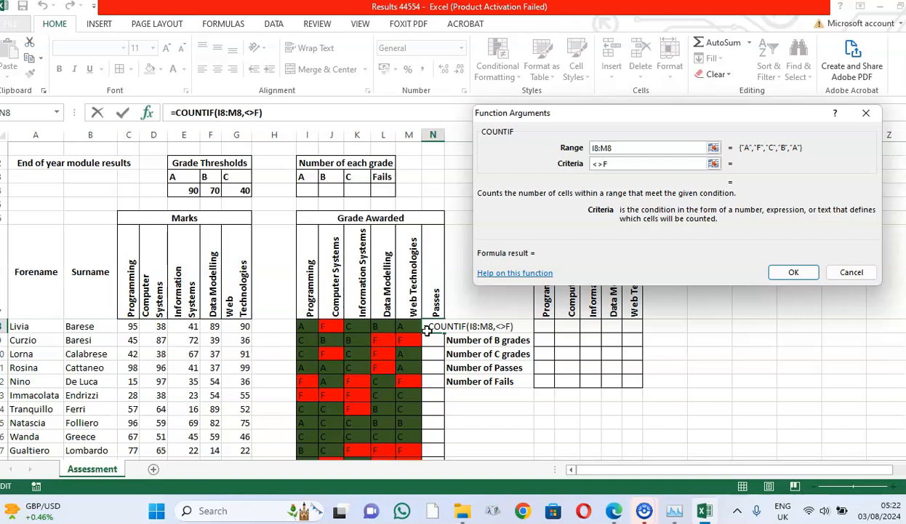
click(601, 164)
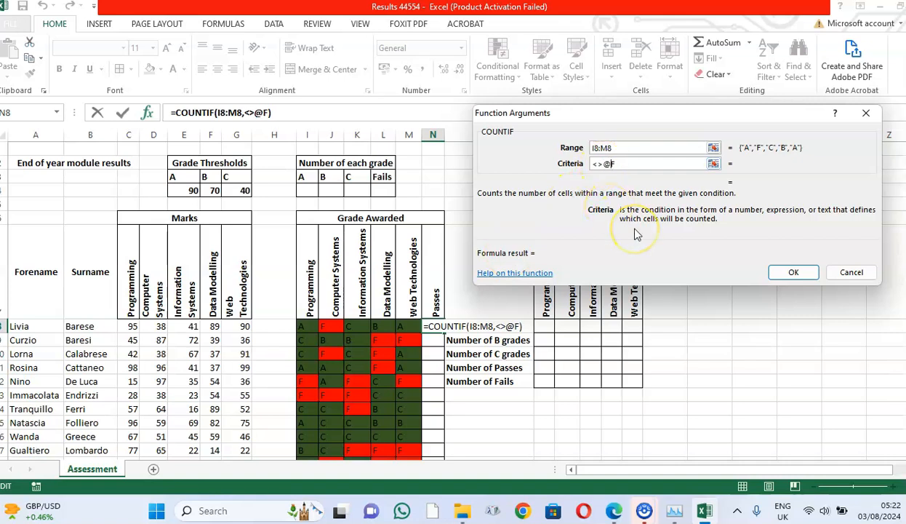
click(613, 163)
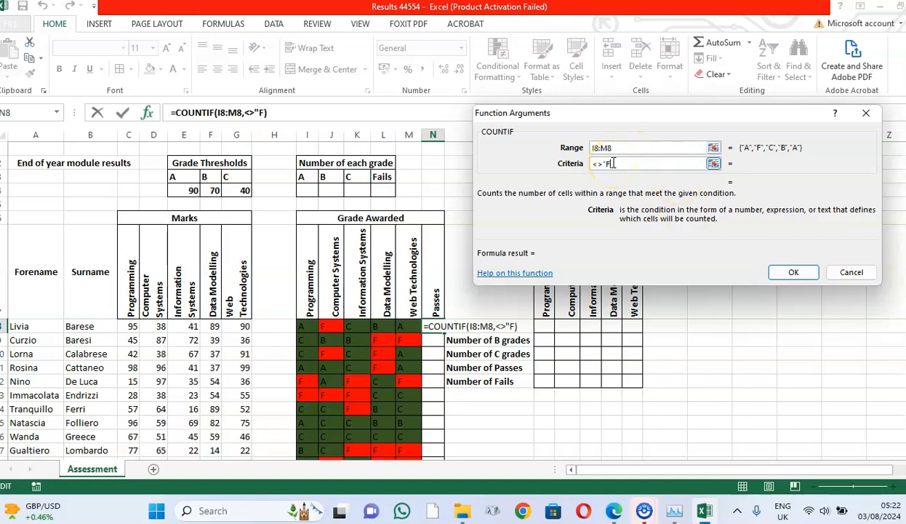
click(794, 272)
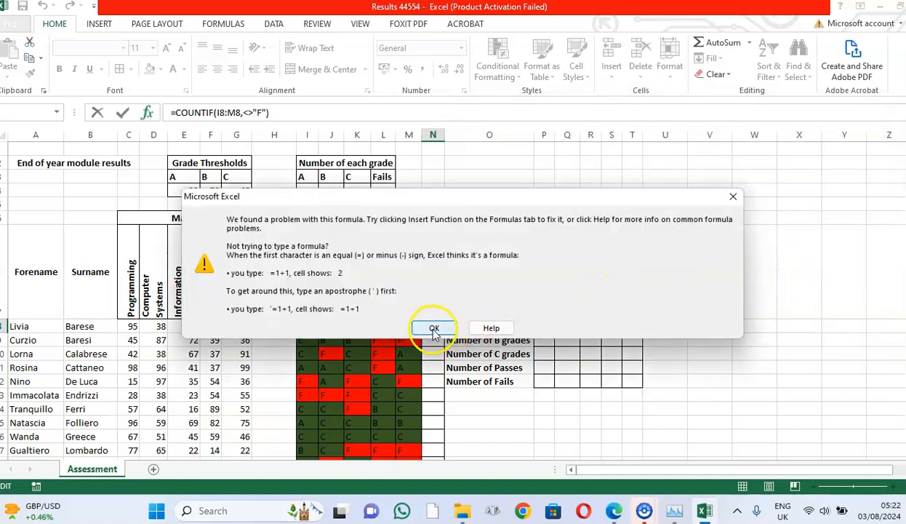
click(434, 329)
Step: Correct the criterion in N8 to "<>"&"F" and copy the formula down through N41
click(244, 113)
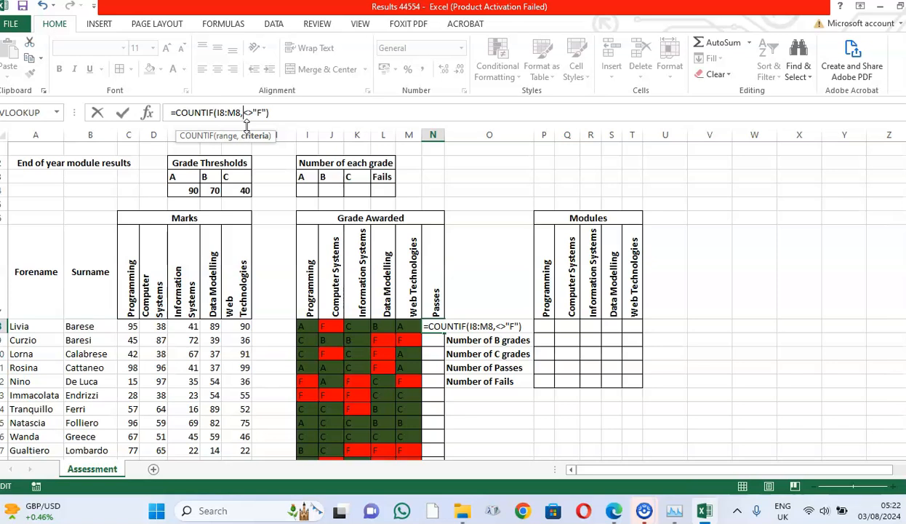
text(")
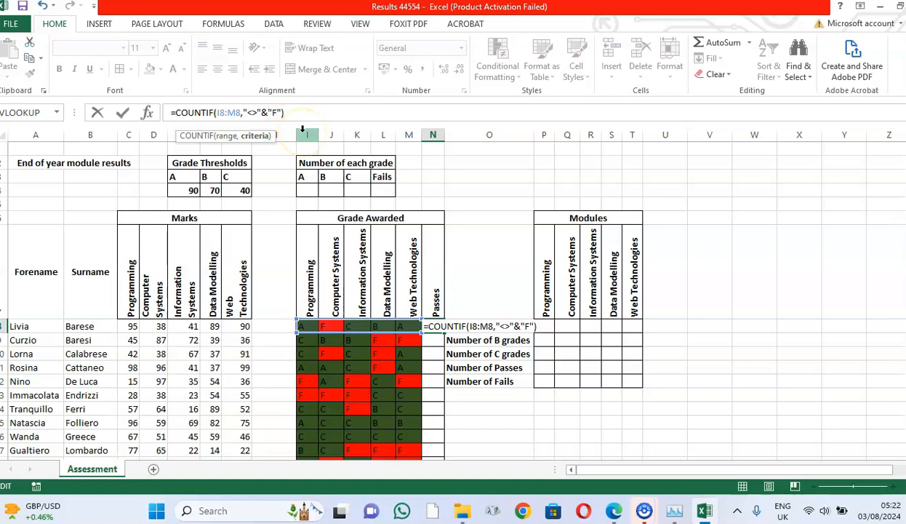
key(Return)
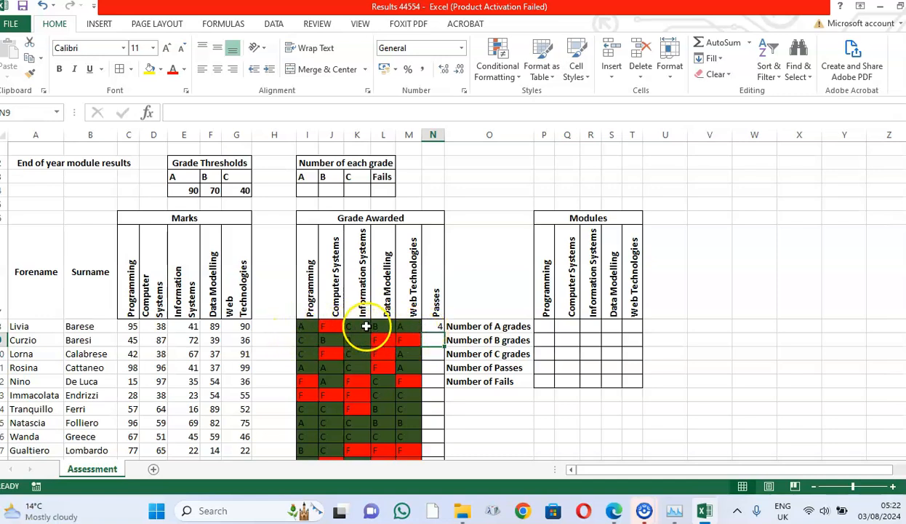
click(432, 326)
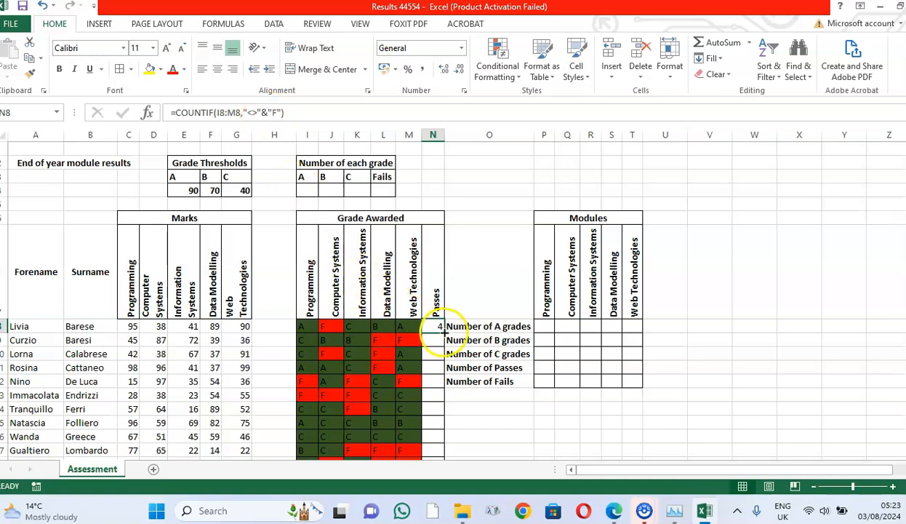
drag(445, 331, 432, 425)
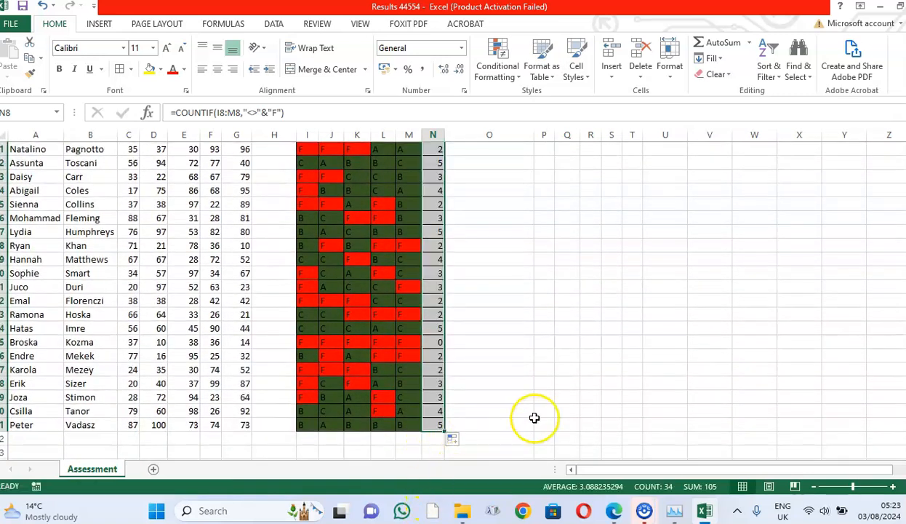
Step: Read the remaining spreadsheet instructions on pages 4 and 5 of the exam paper in Edge and inspect cells I4:L4 in Excel
click(615, 511)
scroll(478, 366, down, 5)
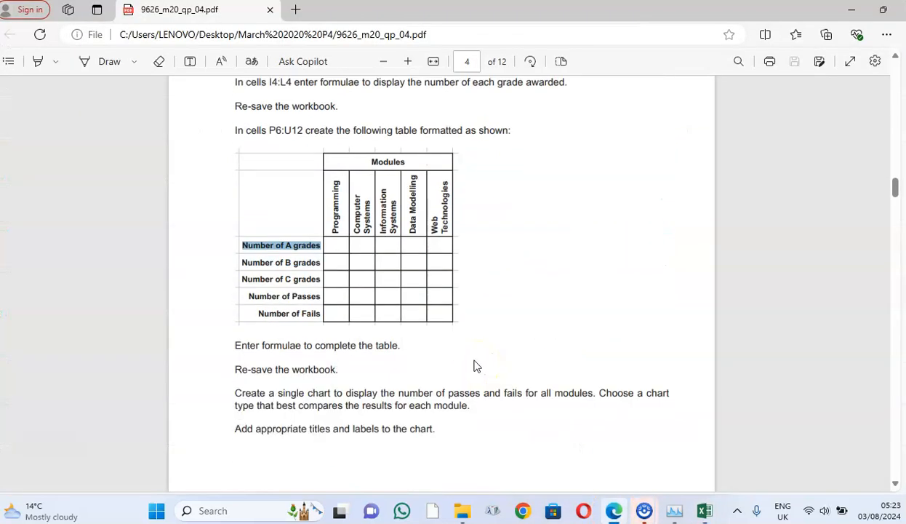
scroll(474, 366, down, 7)
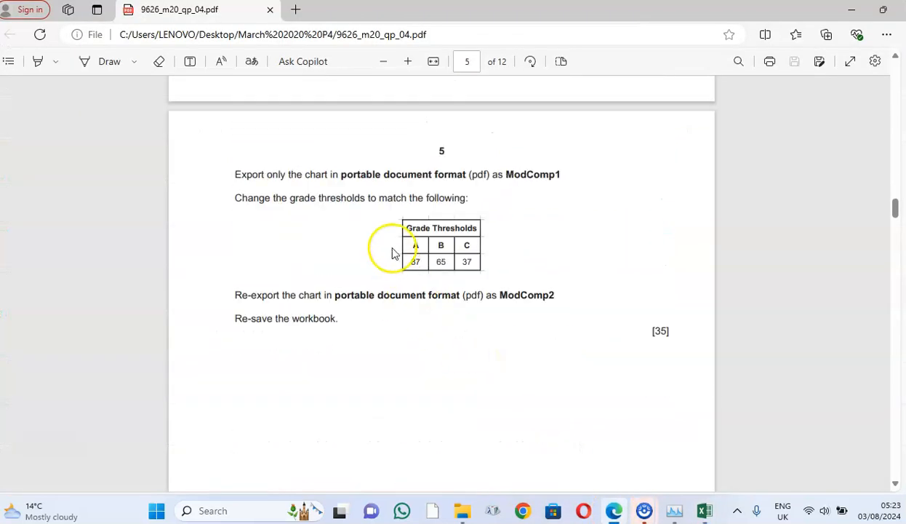
scroll(393, 251, up, 9)
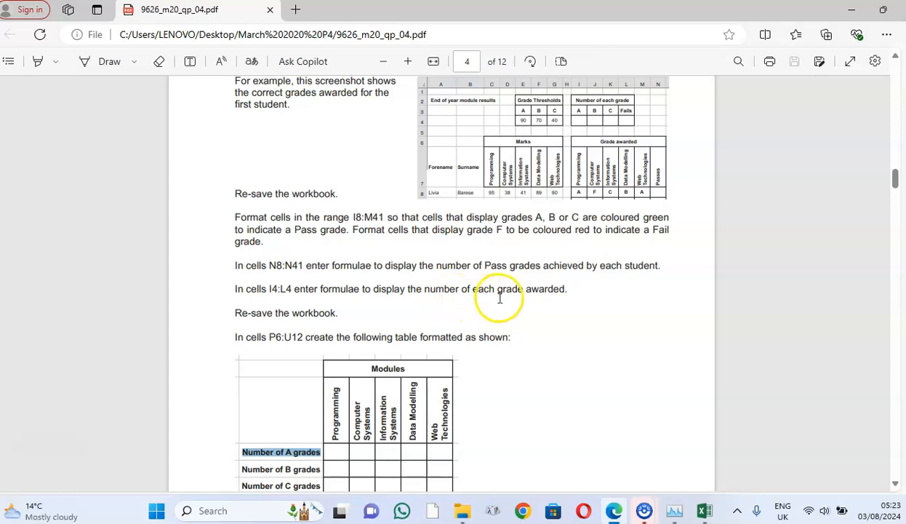
click(703, 514)
scroll(382, 243, up, 8)
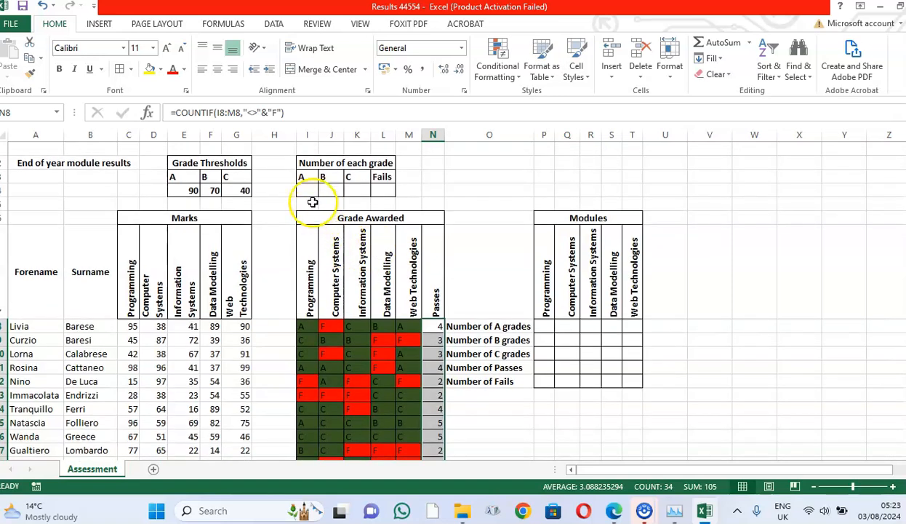
click(307, 191)
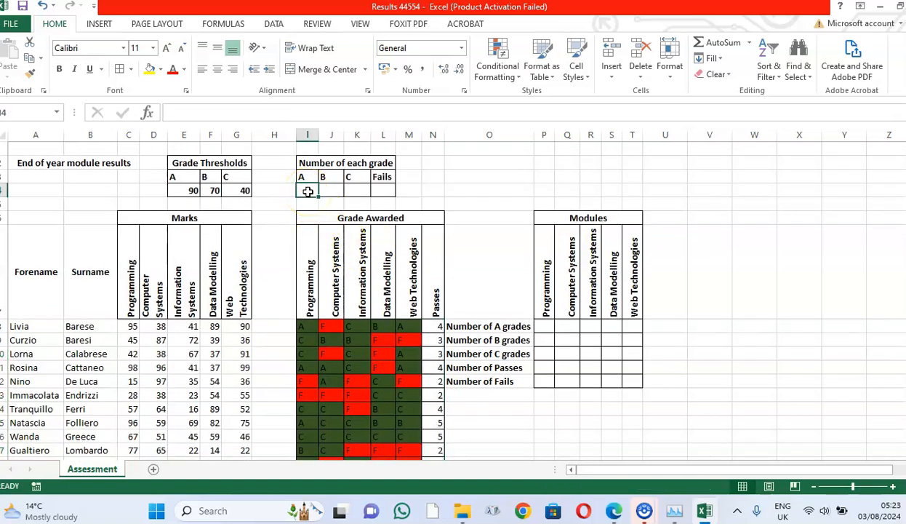
click(330, 190)
click(356, 190)
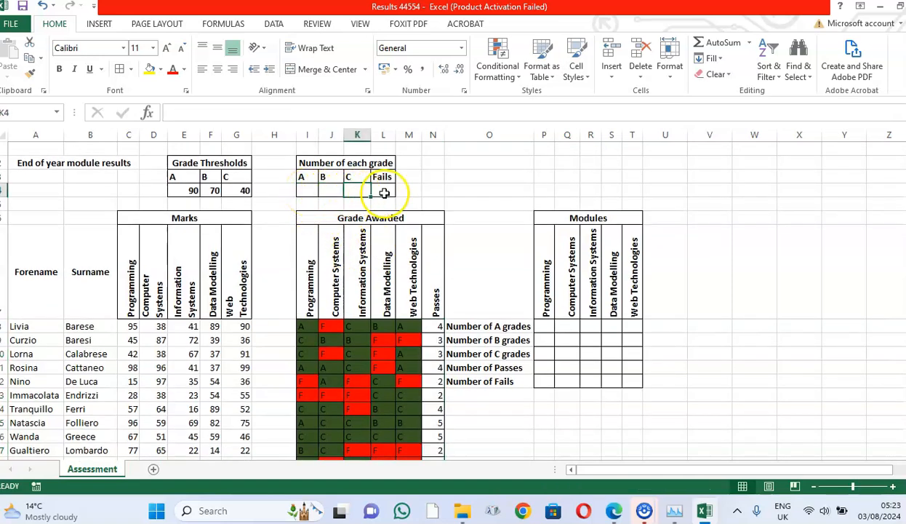
click(378, 190)
Step: Enter a COUNTIF formula in I4 that counts the "A" grades in the range I8:M41
click(310, 191)
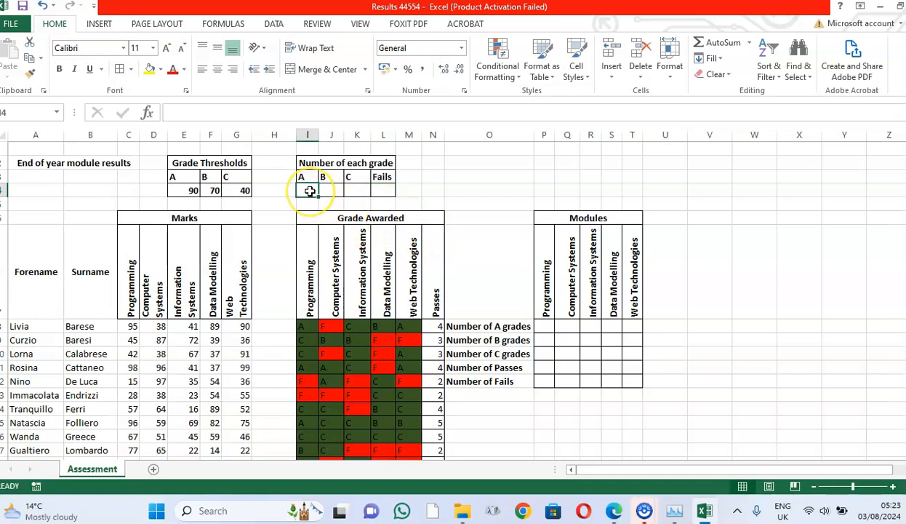
text(=)
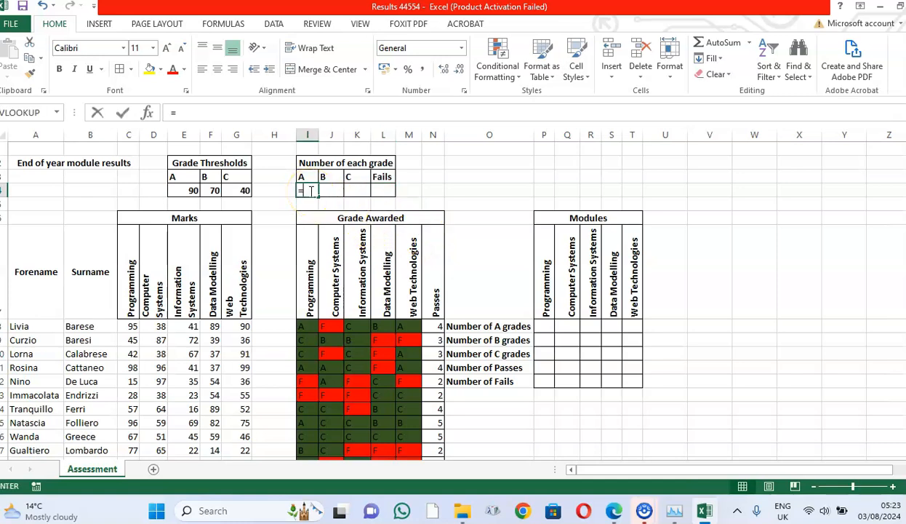
text(co)
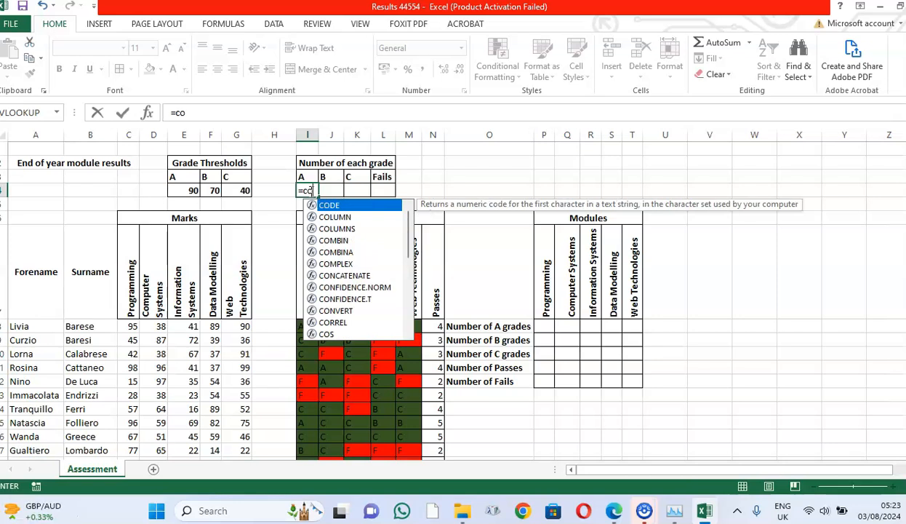
text(u)
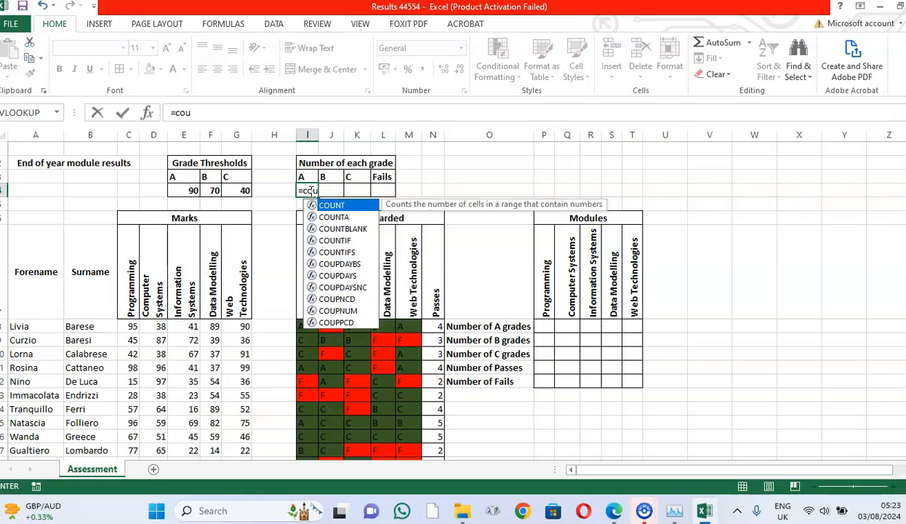
double_click(317, 240)
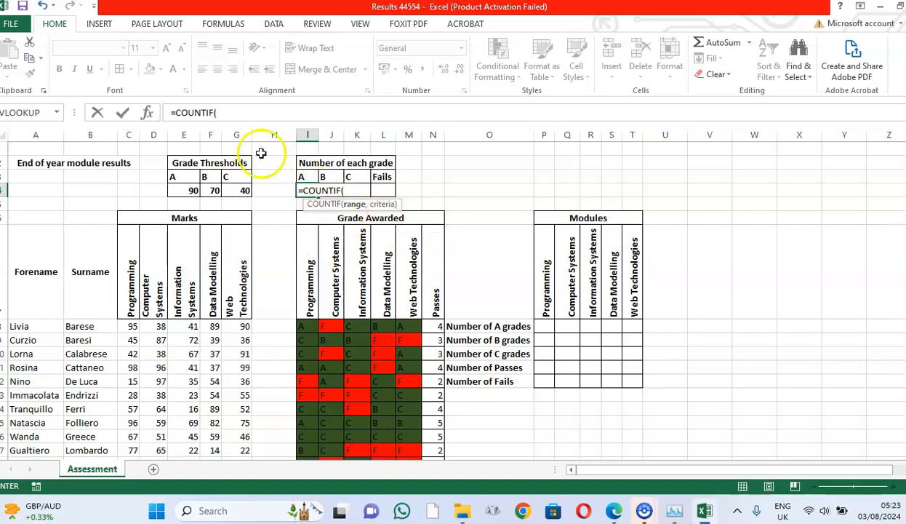
click(146, 112)
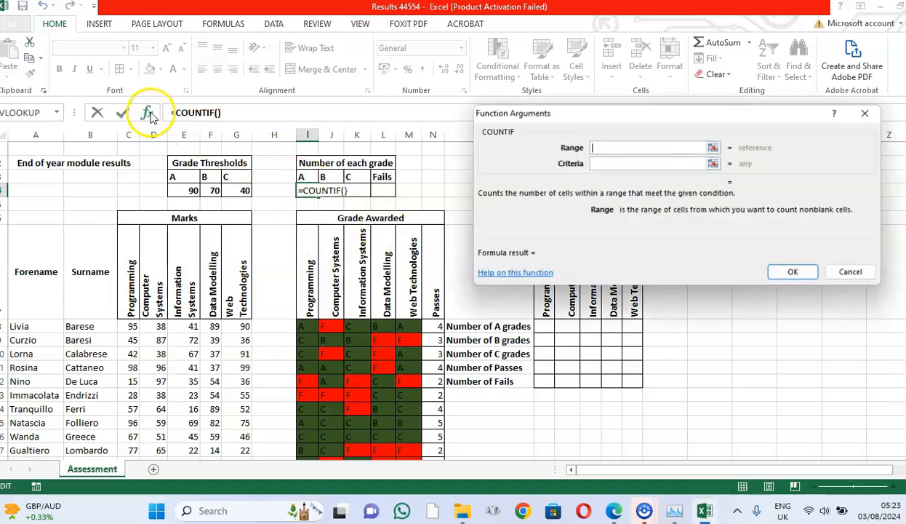
drag(372, 333, 414, 397)
click(618, 162)
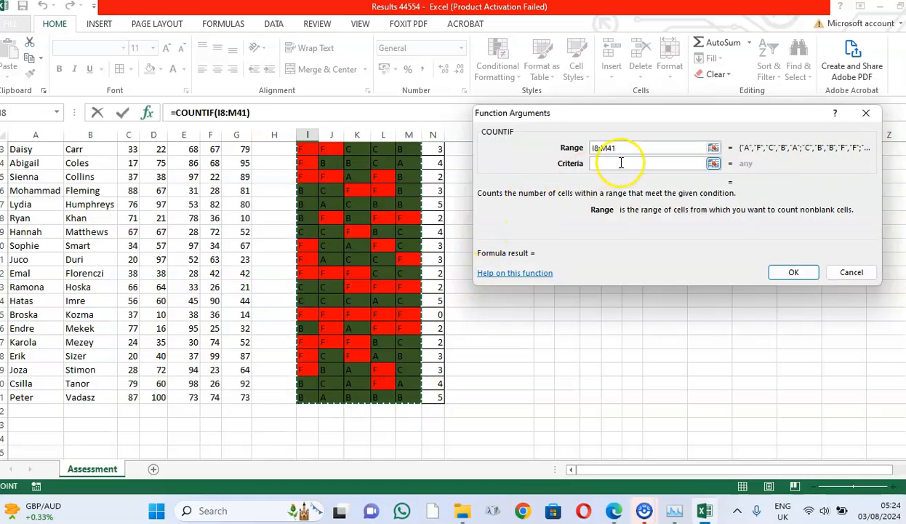
click(619, 162)
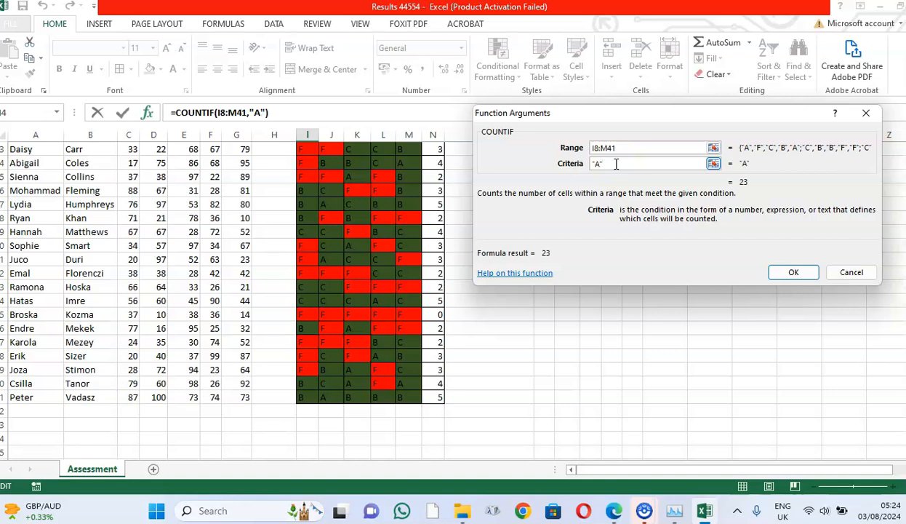
click(793, 272)
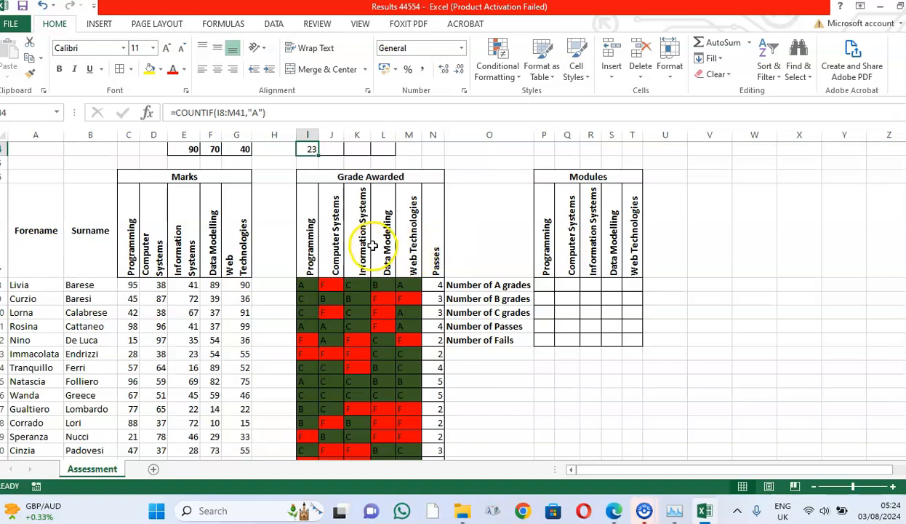
Step: Copy the COUNTIF formula from I4 across to L4 and change the criterion in J4 to "B"
scroll(334, 208, up, 1)
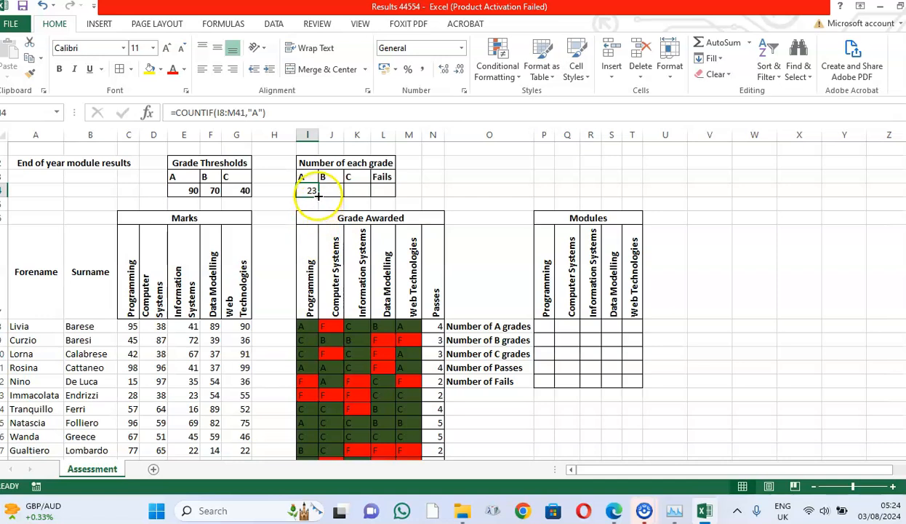
drag(316, 195, 378, 207)
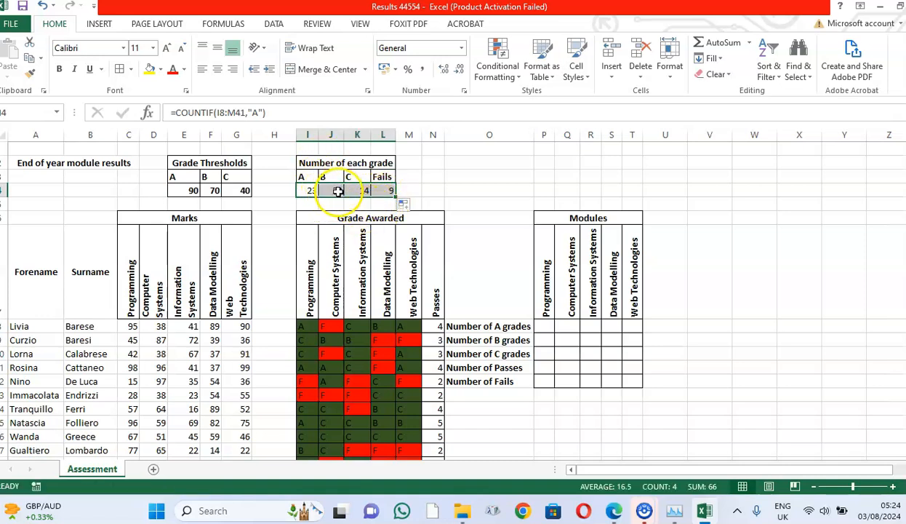
click(337, 190)
click(256, 113)
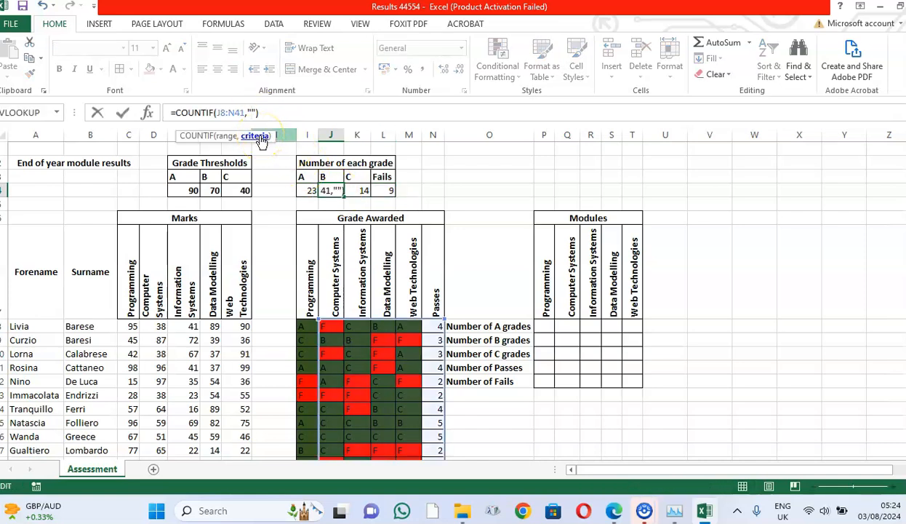
text(B)
key(Return)
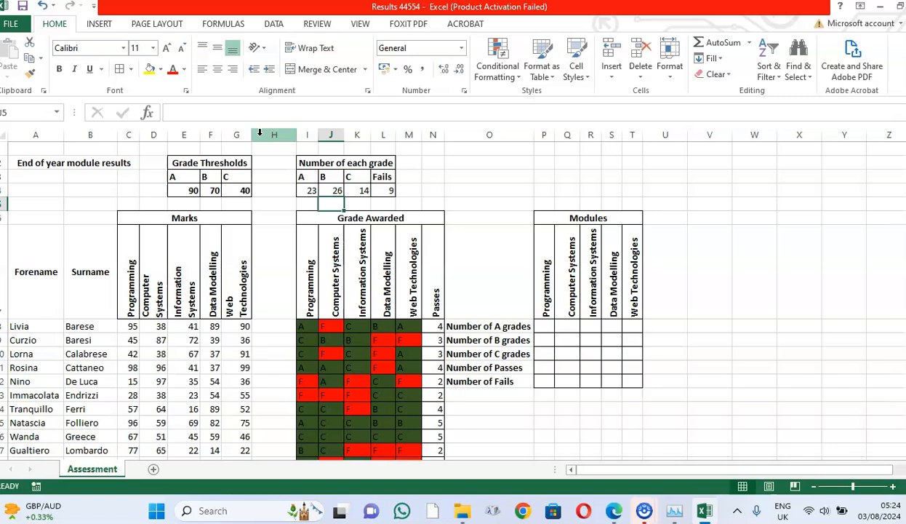
Step: Change the COUNTIF criterion in K4 to "C" and the one in L4 to the fail grade "F"
click(360, 190)
click(256, 112)
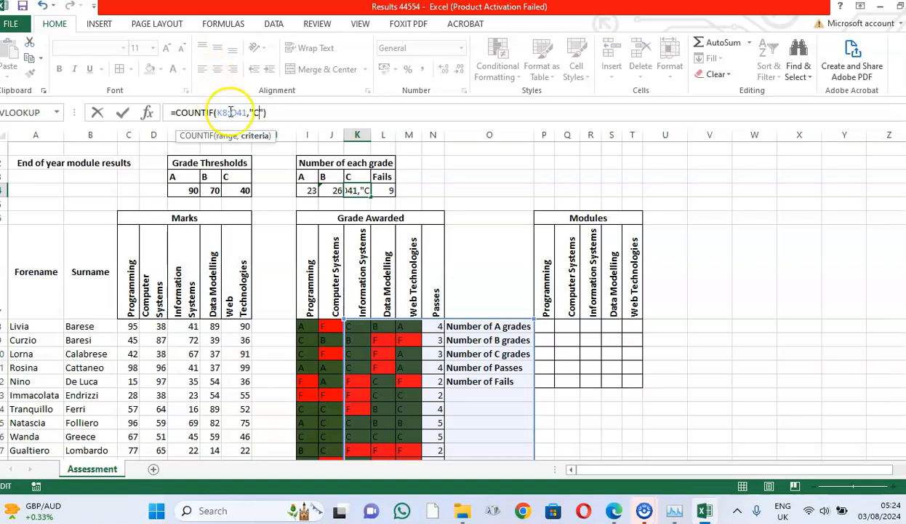
click(390, 190)
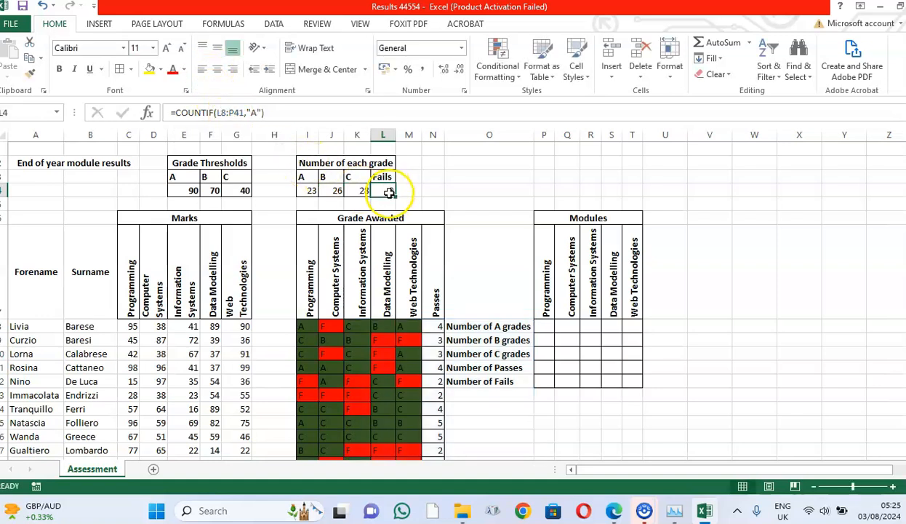
click(253, 113)
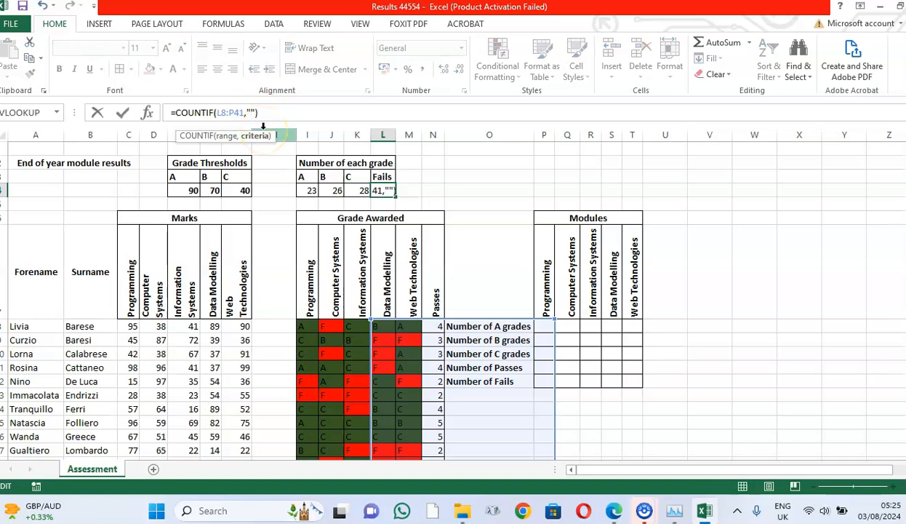
click(466, 192)
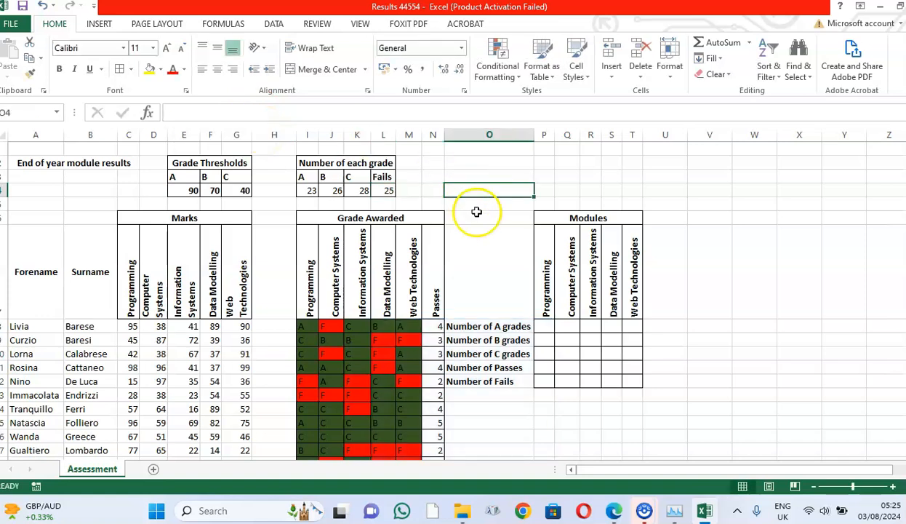
Step: Review the grade and pass formulas in I8 and N8, the grade count in I4 and the Modules summary grid
scroll(437, 214, down, 2)
scroll(412, 221, down, 4)
scroll(412, 222, up, 6)
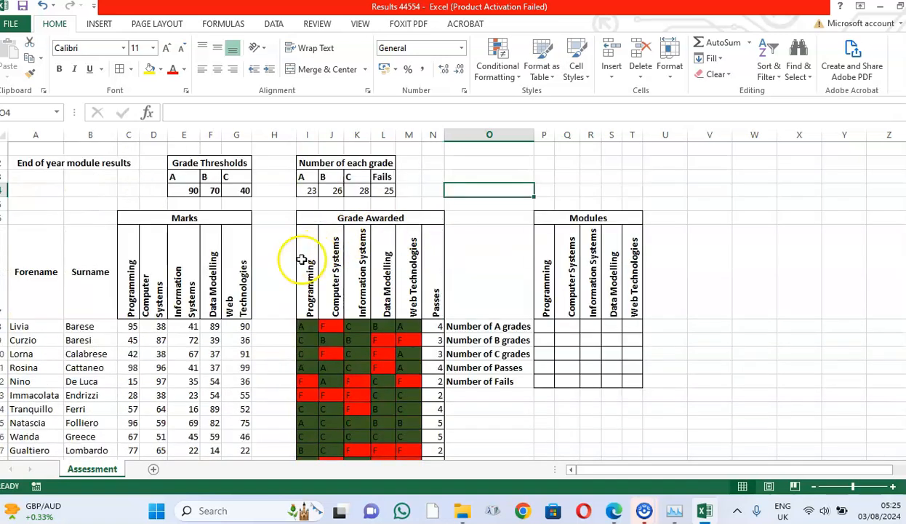
scroll(324, 248, down, 1)
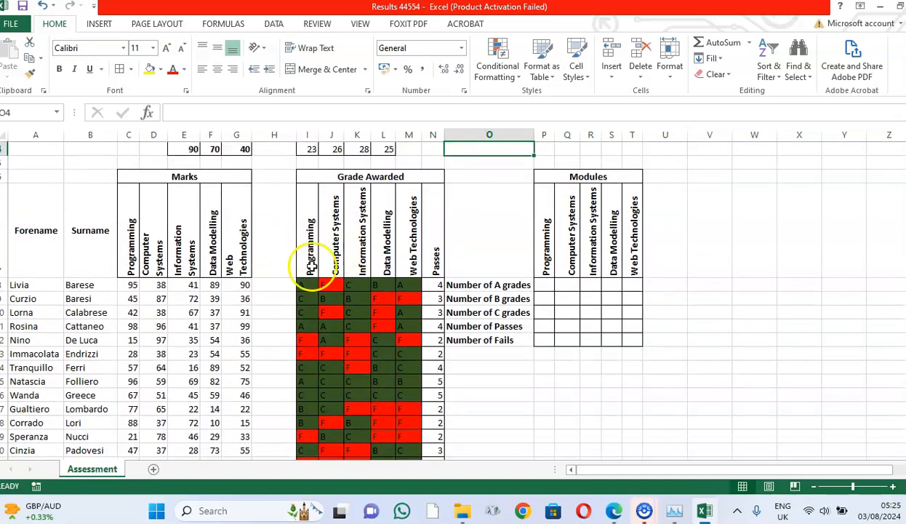
click(302, 286)
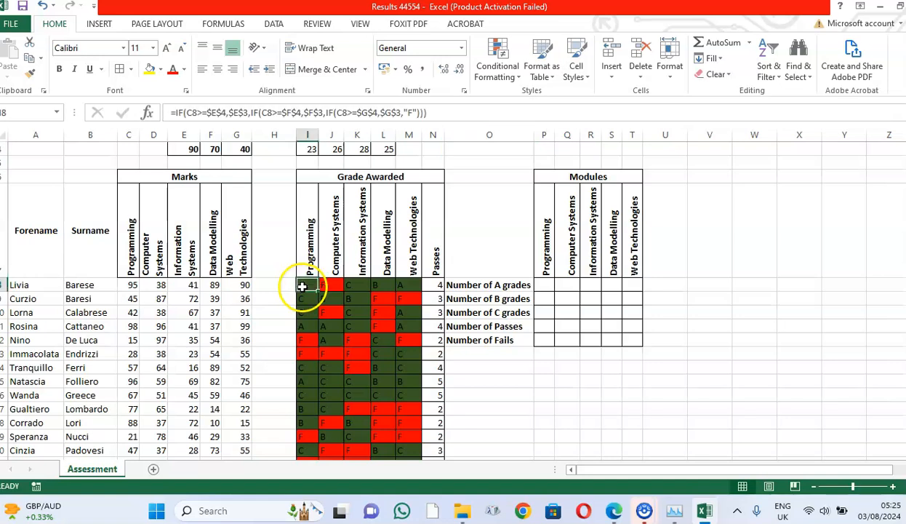
click(435, 285)
scroll(334, 181, up, 1)
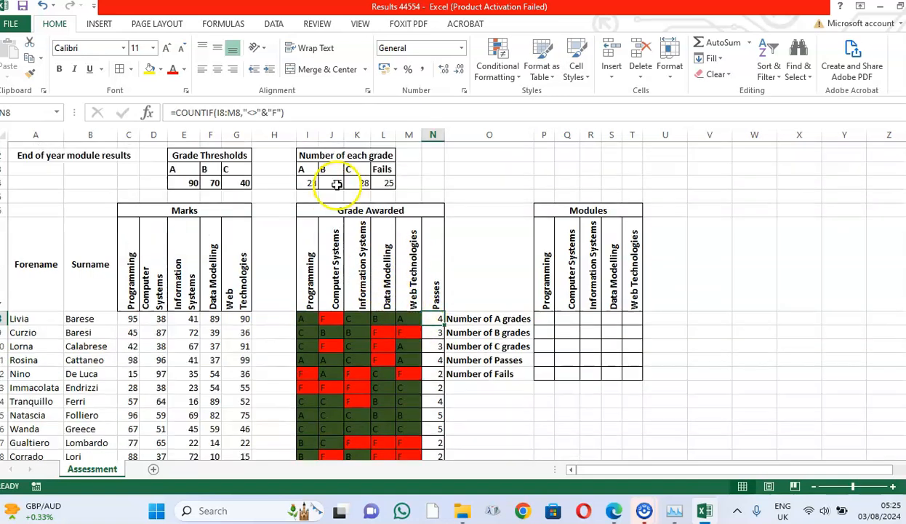
click(311, 192)
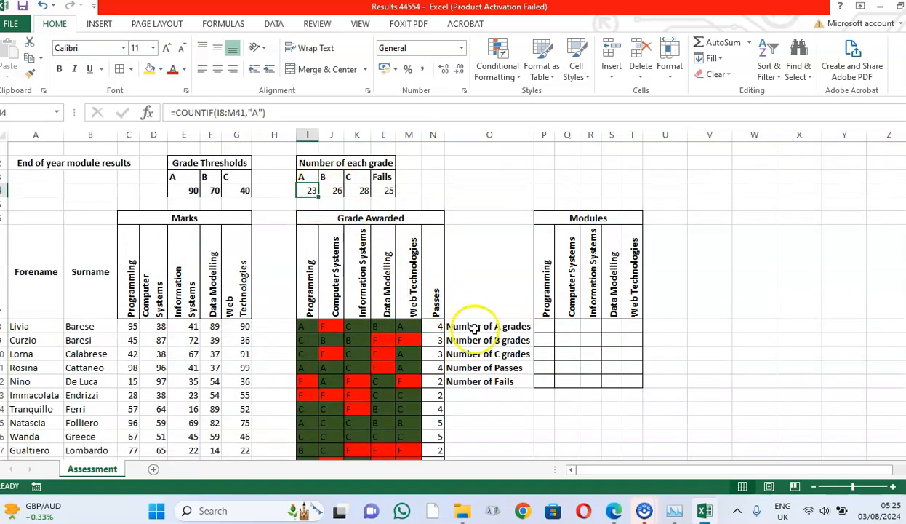
click(558, 336)
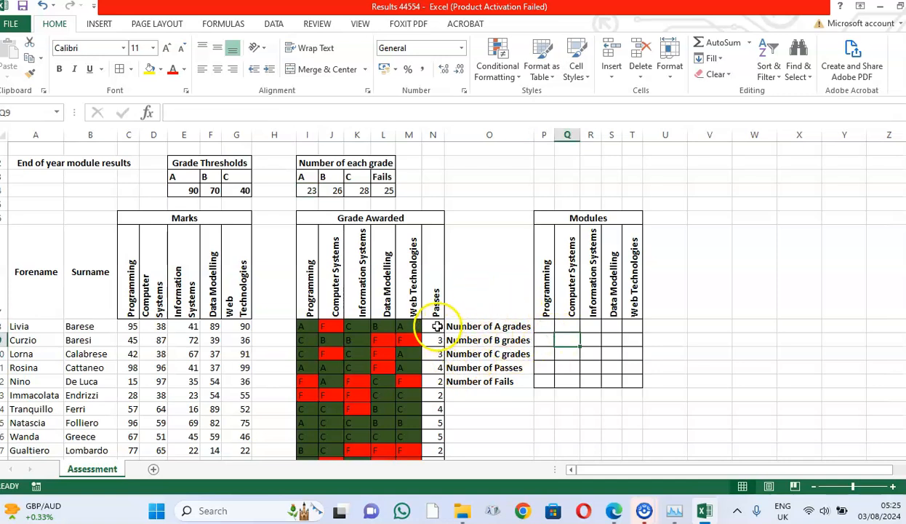